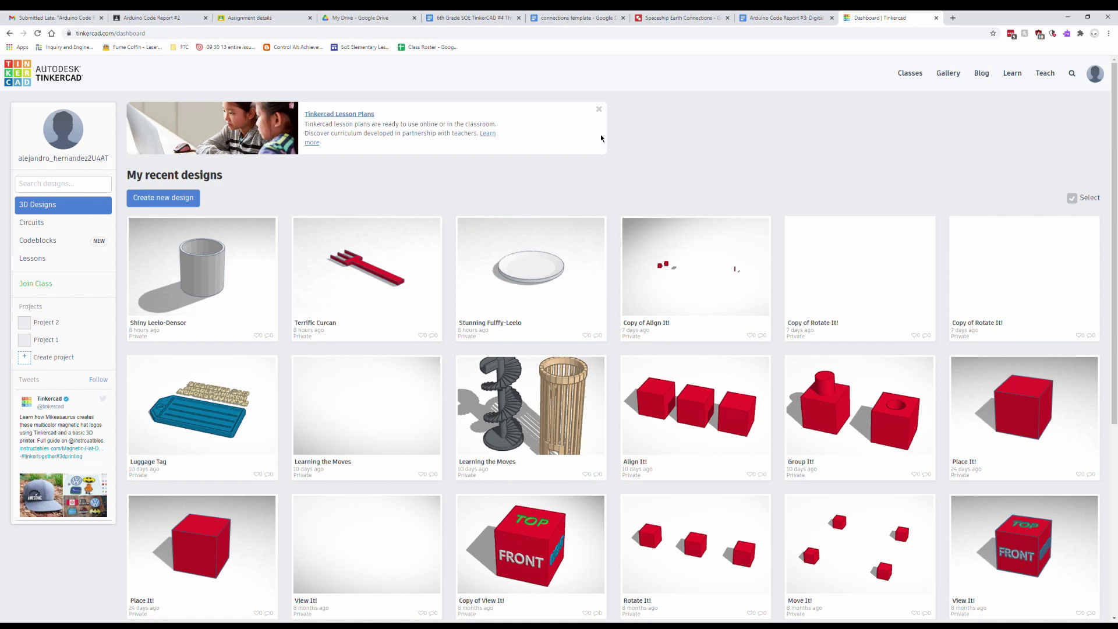
Step: Create a new blank 3D design from the dashboard; it opens as 'Frantic Blorr'
mouse_move(388, 265)
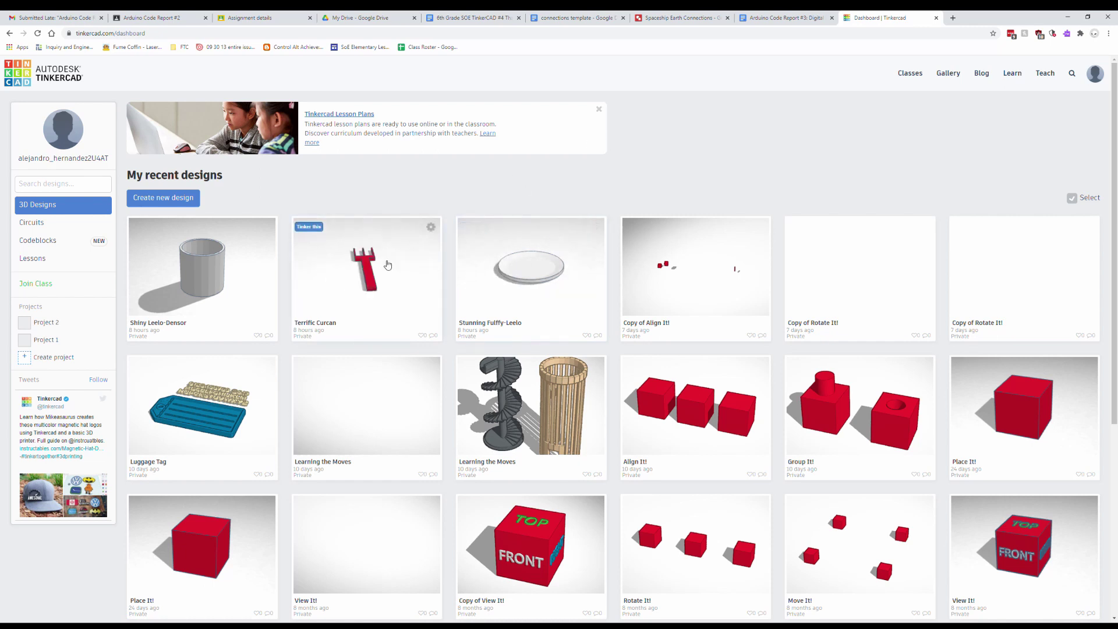
mouse_move(217, 279)
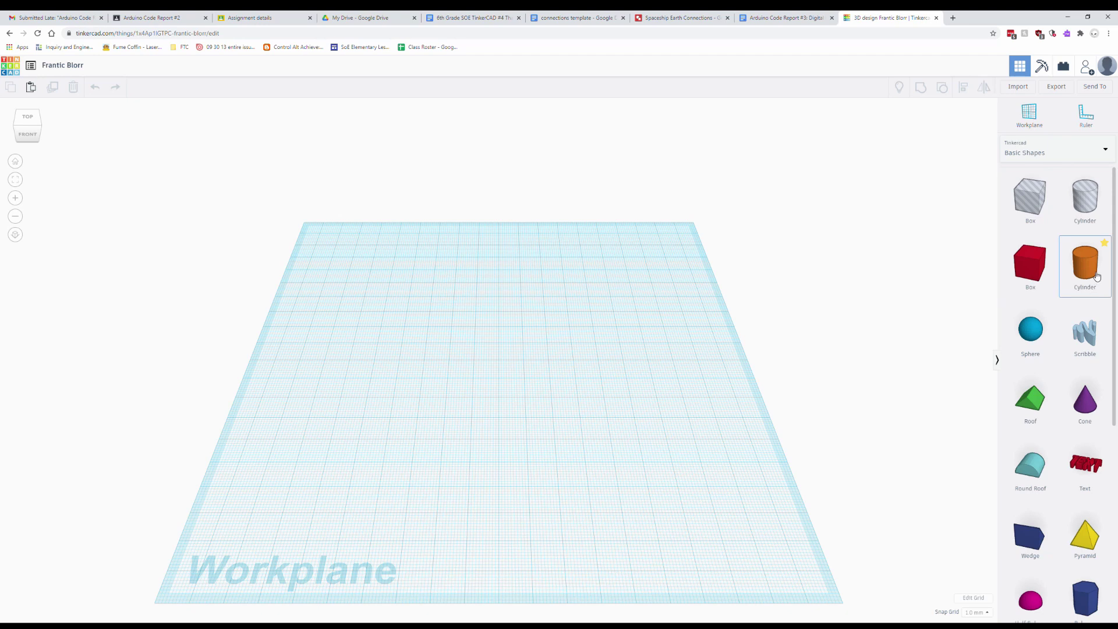
Step: Add a cylinder to the workplane and make it 80 mm tall
left_click_drag(1100, 269, 504, 344)
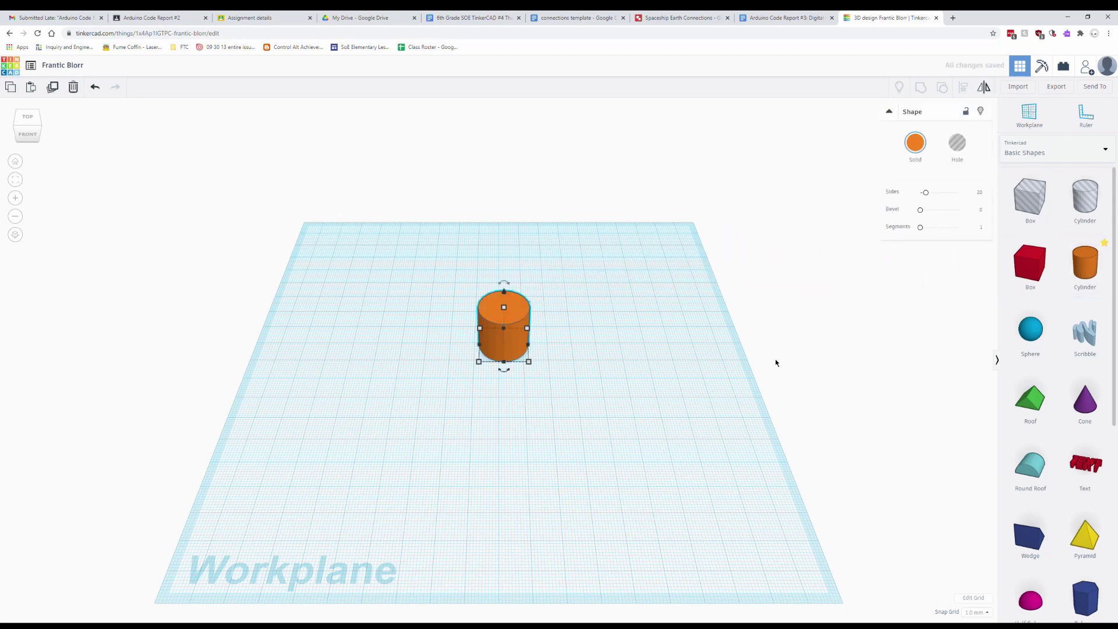
right_click_drag(709, 353, 609, 313)
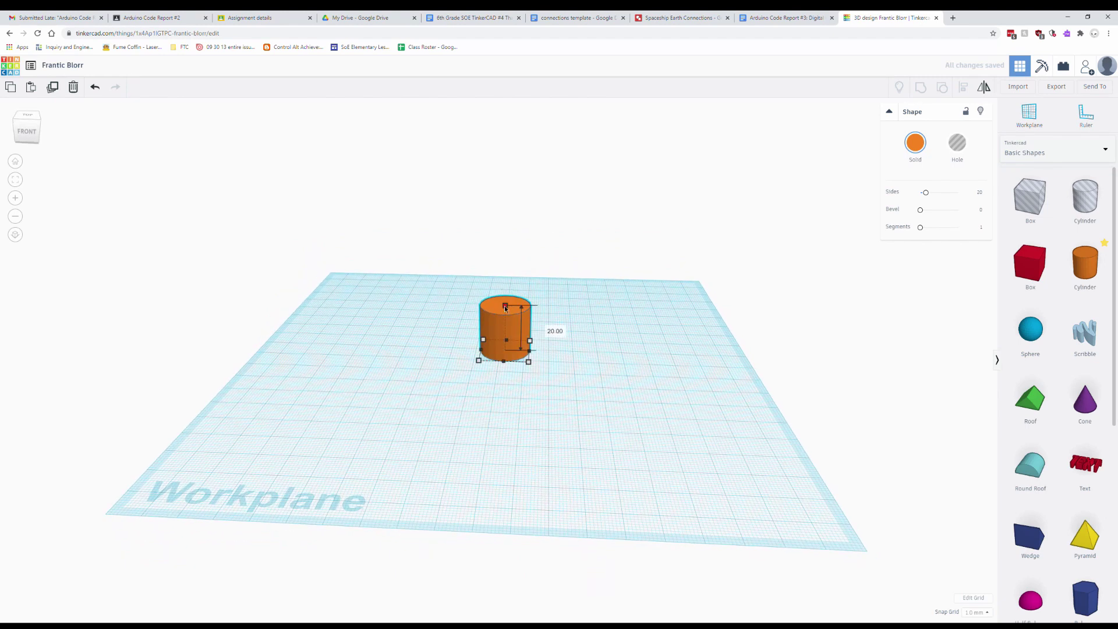
left_click(552, 329)
type("80")
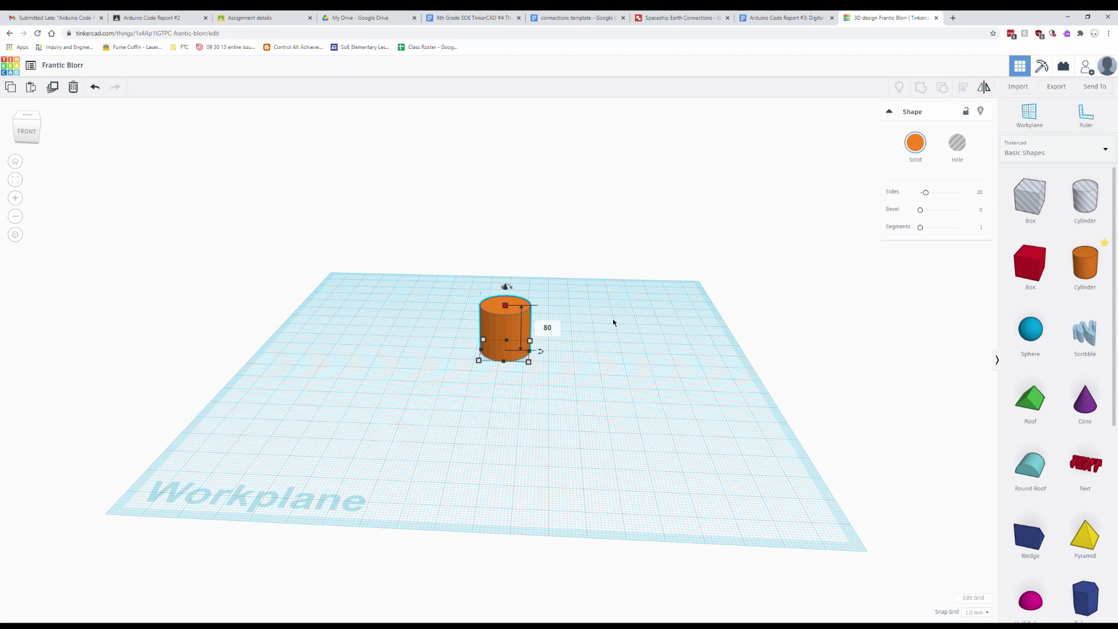
key("Return")
Step: Resize the cylinder's footprint to 40 × 40 mm
right_click_drag(630, 296, 594, 356)
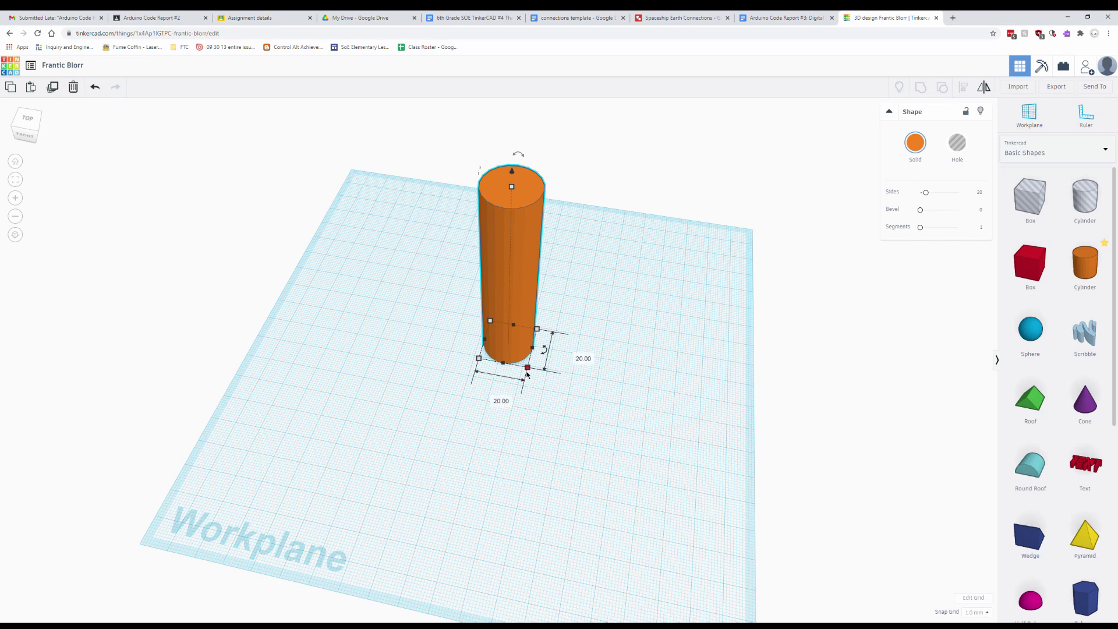
left_click_drag(527, 368, 570, 419)
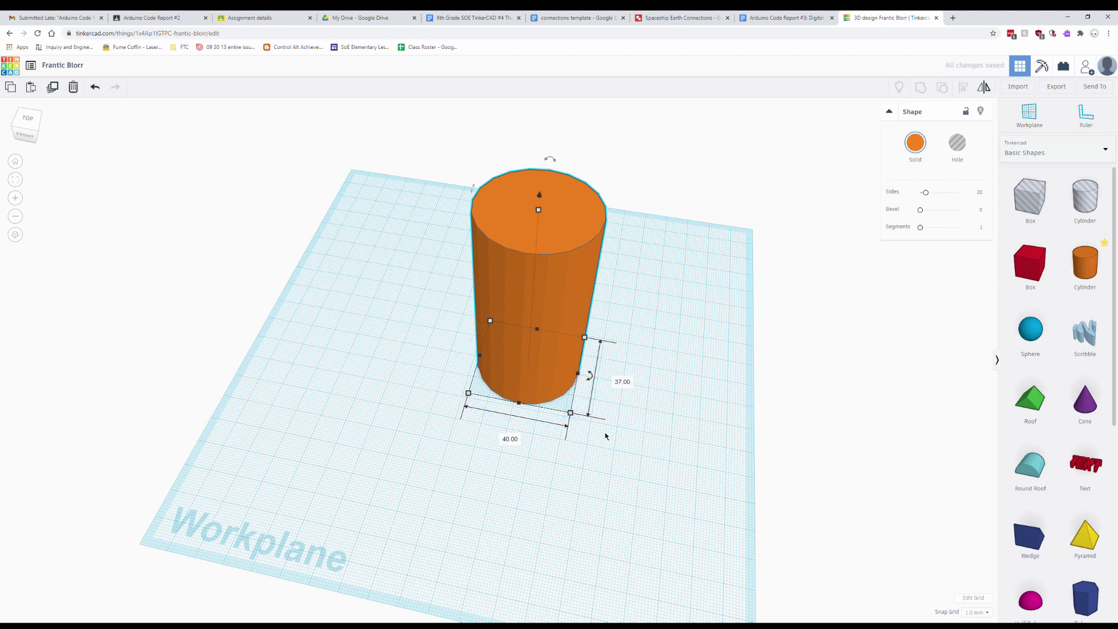
left_click(622, 382)
type("40")
key("Return")
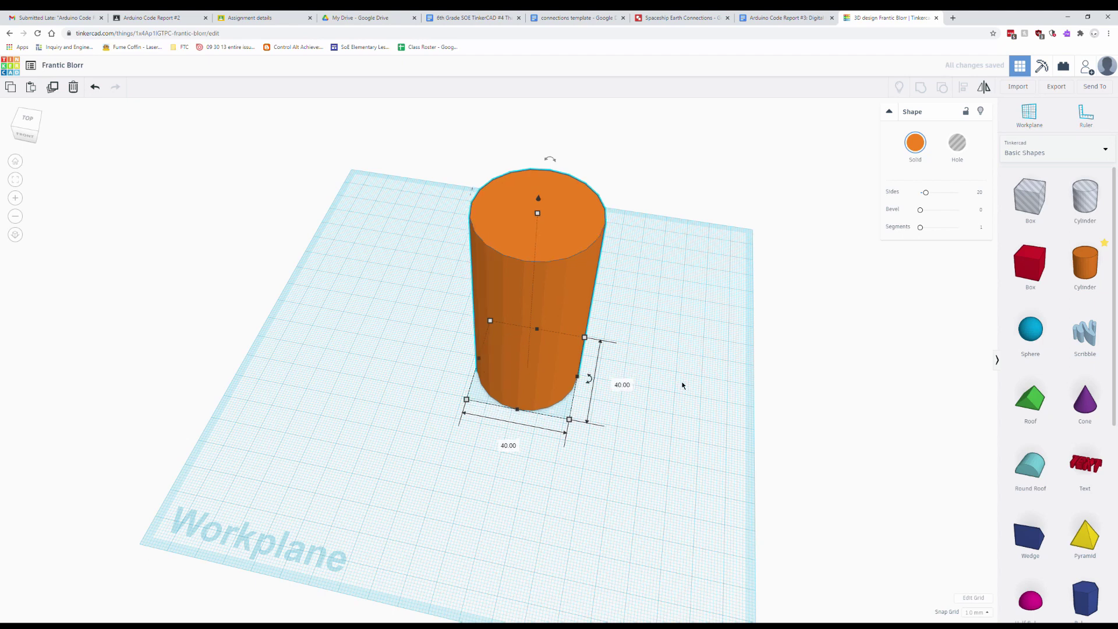
right_click_drag(682, 385, 593, 343)
Step: Duplicate the cylinder as an offset copy overlapping the original
left_click(649, 369)
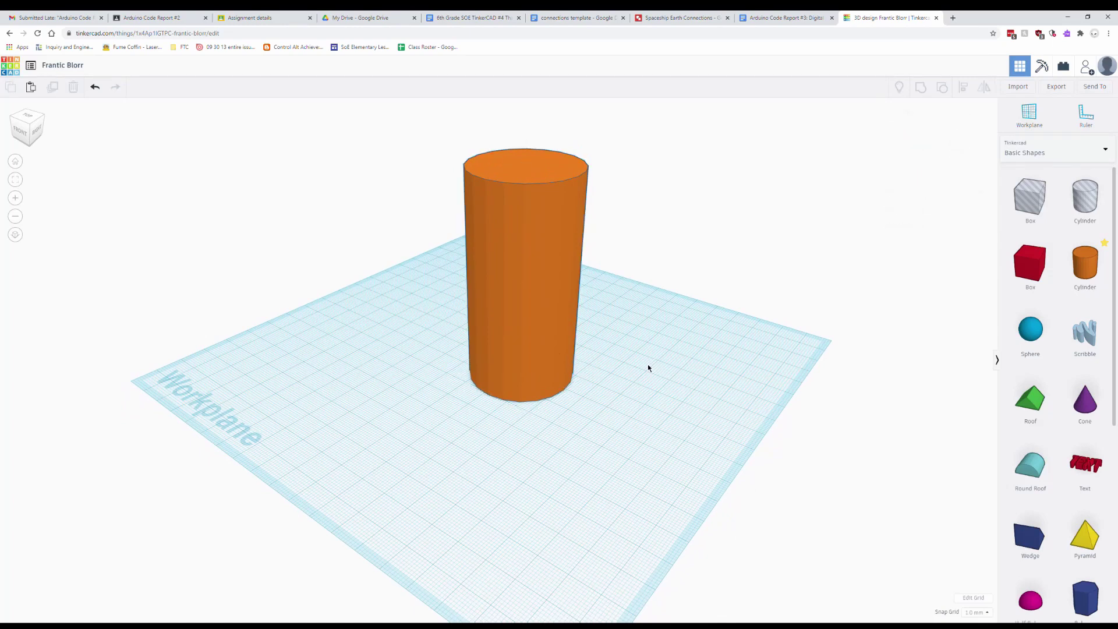
right_click_drag(649, 369, 725, 349)
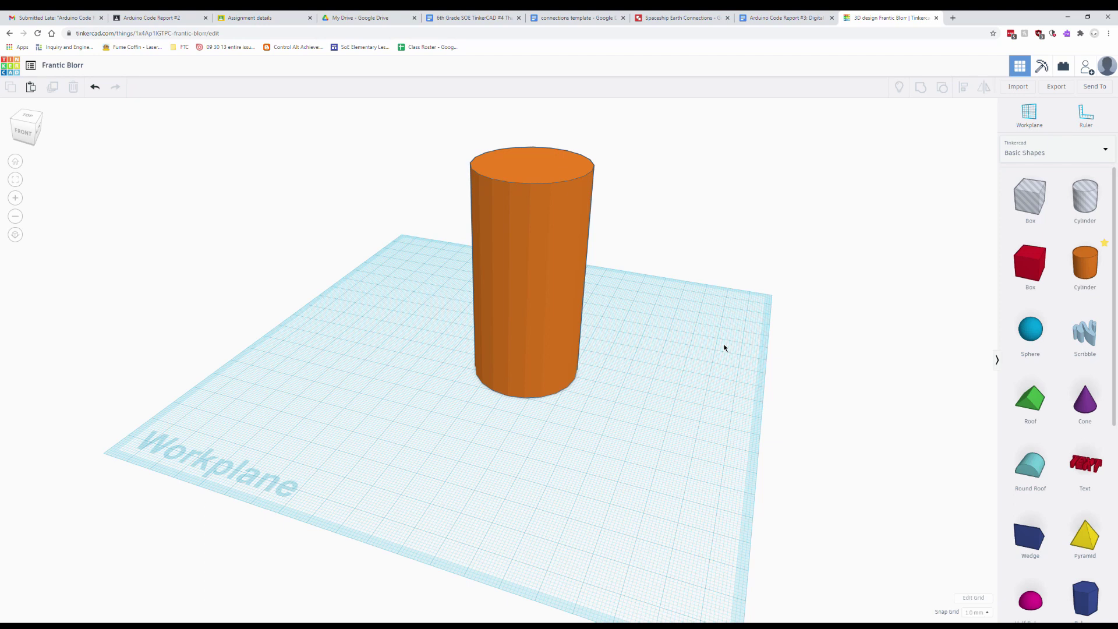
right_click_drag(706, 345, 694, 367)
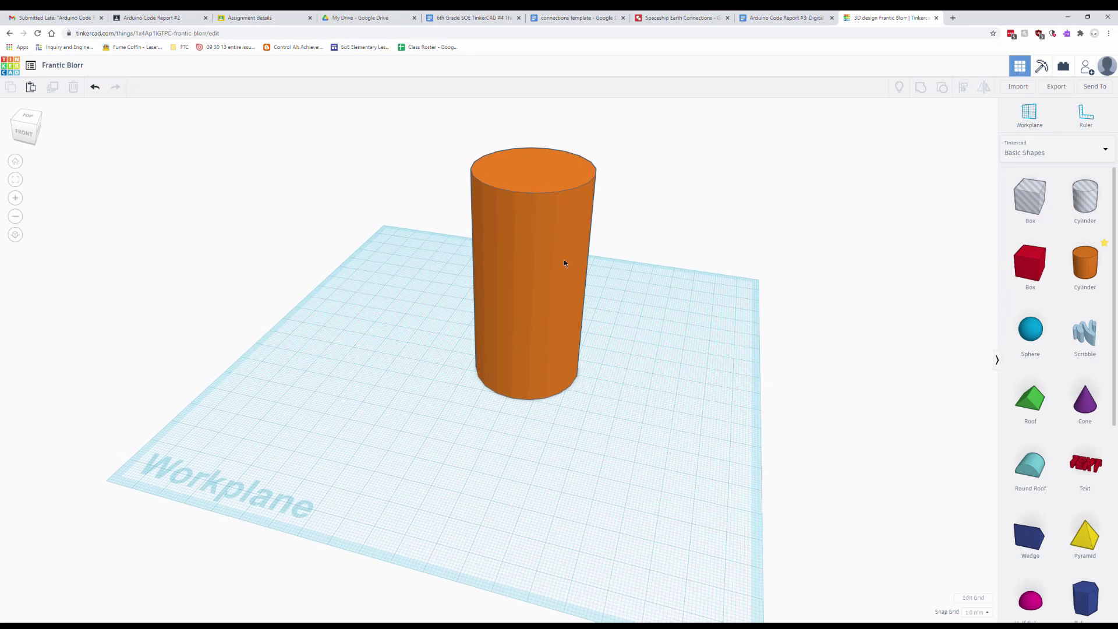
left_click(557, 284)
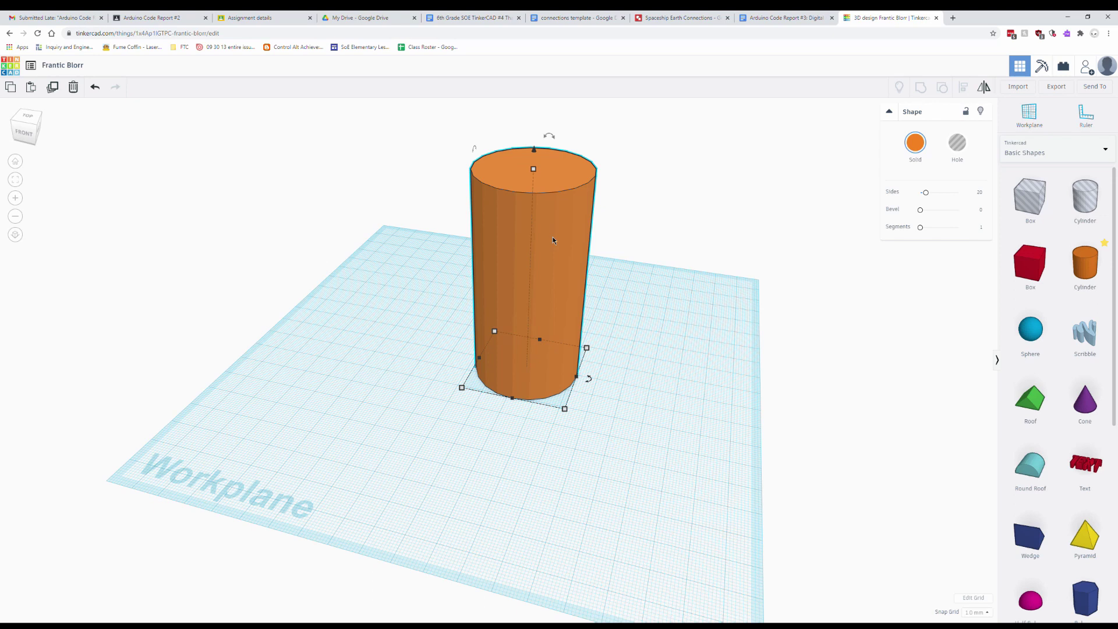
left_click_drag(554, 241, 615, 237, "alt")
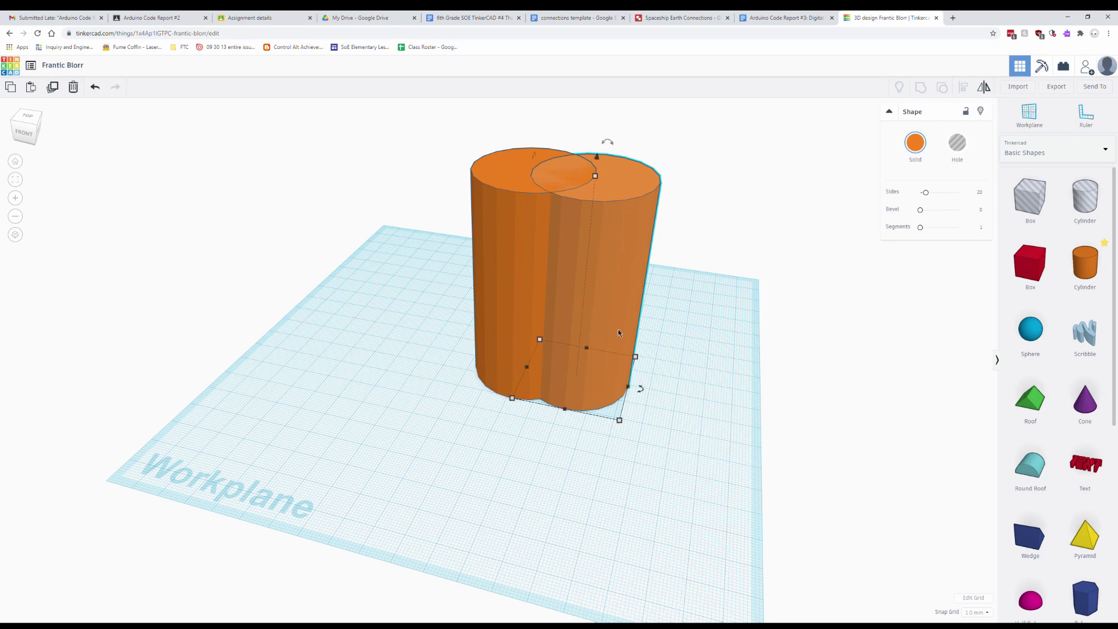
Step: Set the copy's depth and width to 35 mm
mouse_move(620, 420)
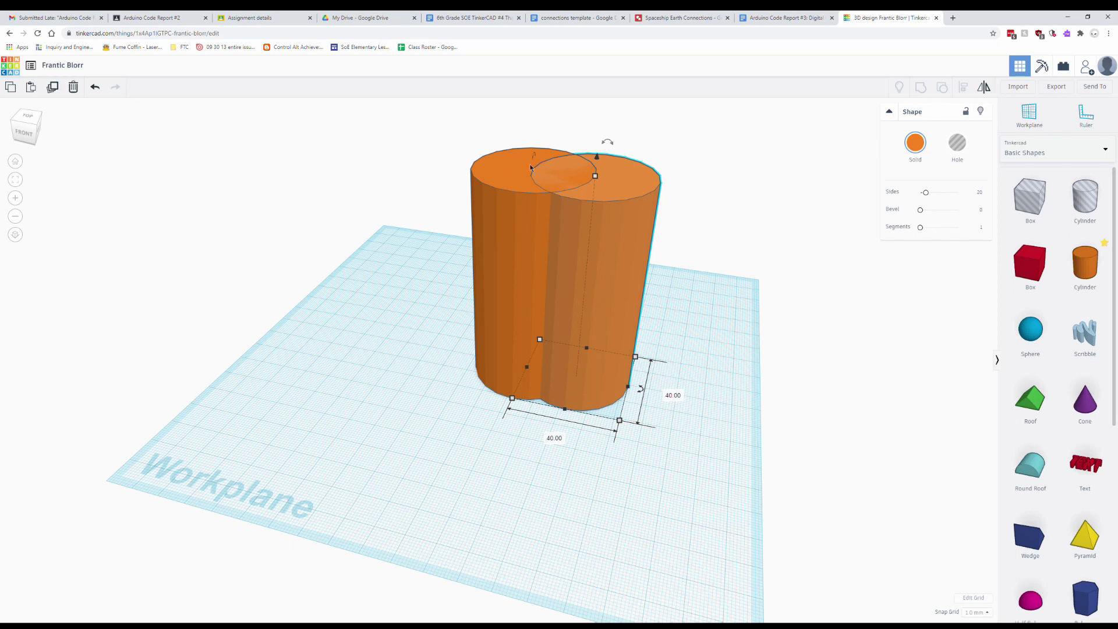
left_click(678, 398)
type("35")
key("Return")
left_click(559, 431)
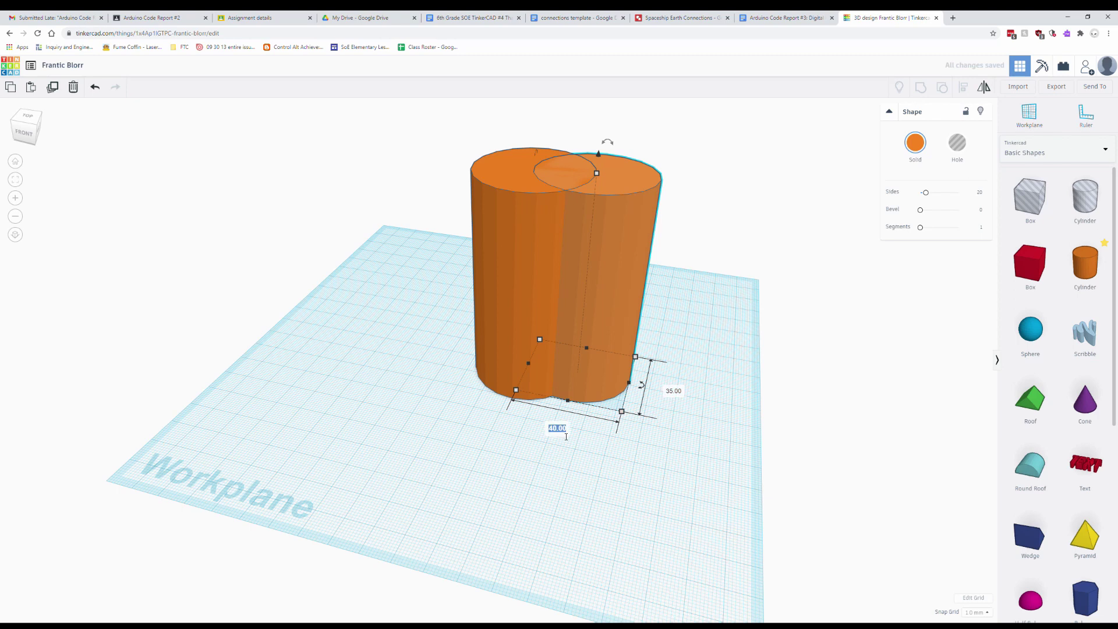
type("35")
key("Return")
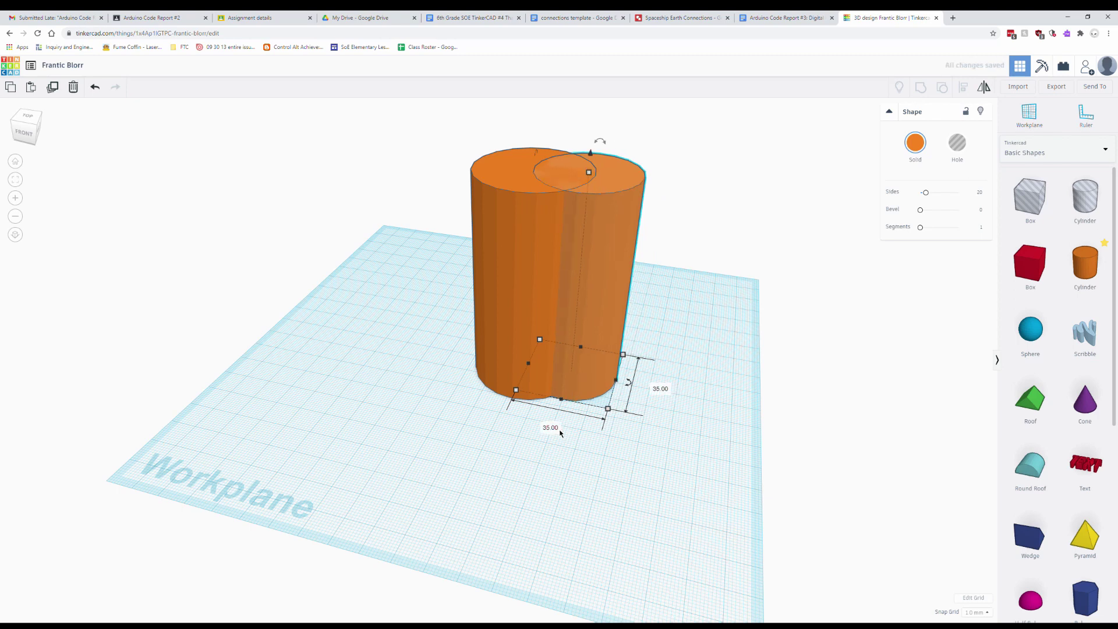
left_click(680, 467)
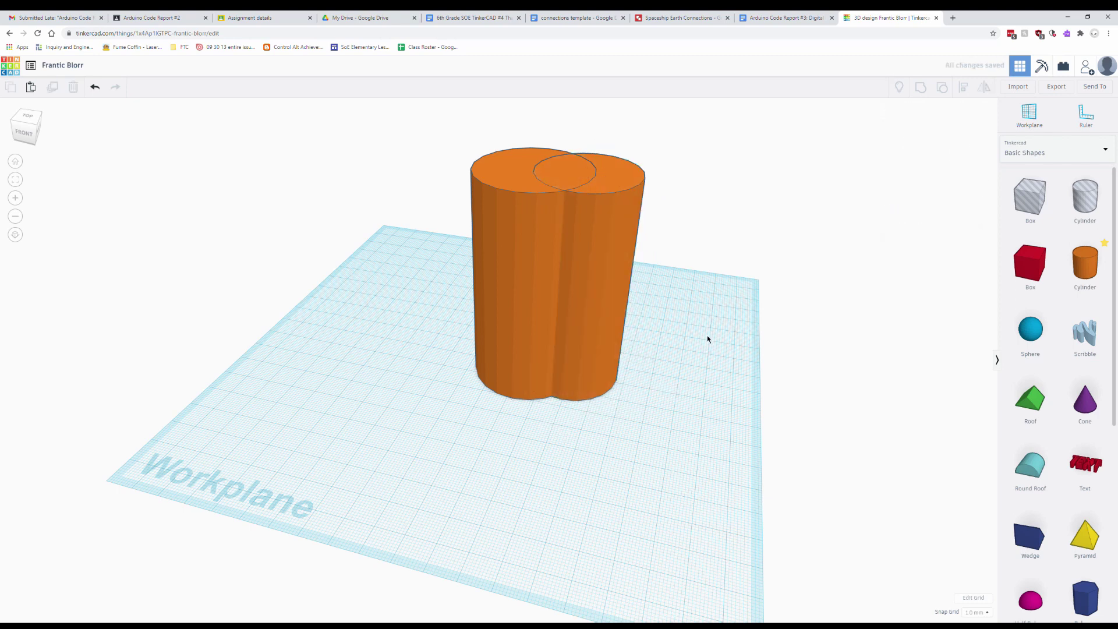
Step: Place the narrow copy beside the original and raise it 5 mm off the workplane
left_click(615, 315)
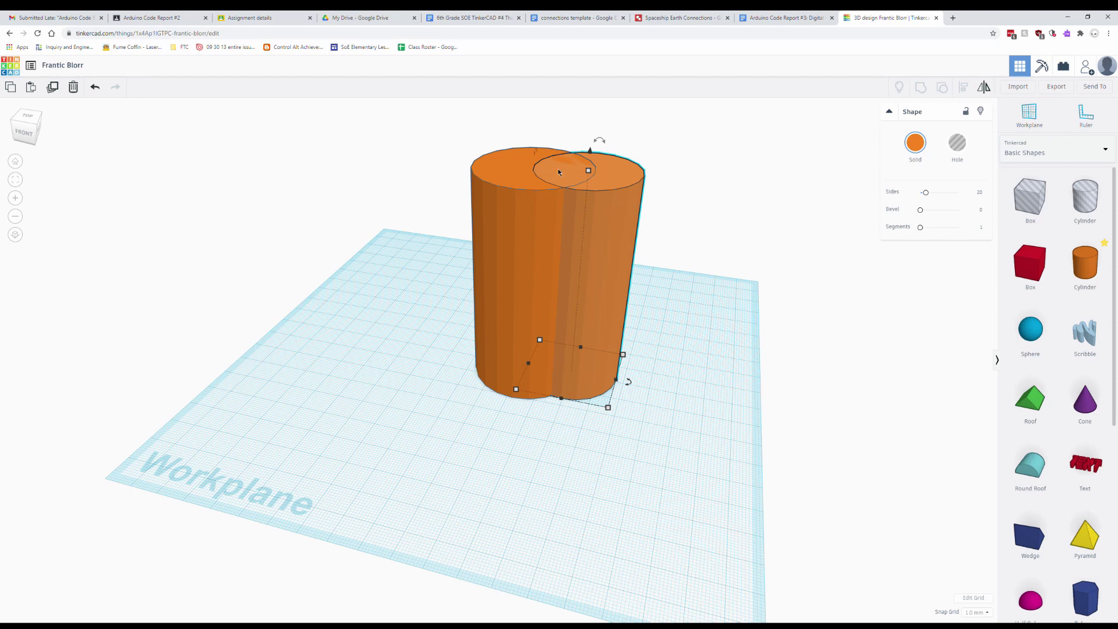
left_click_drag(596, 324, 654, 335)
right_click_drag(741, 302, 771, 292)
left_click(635, 129)
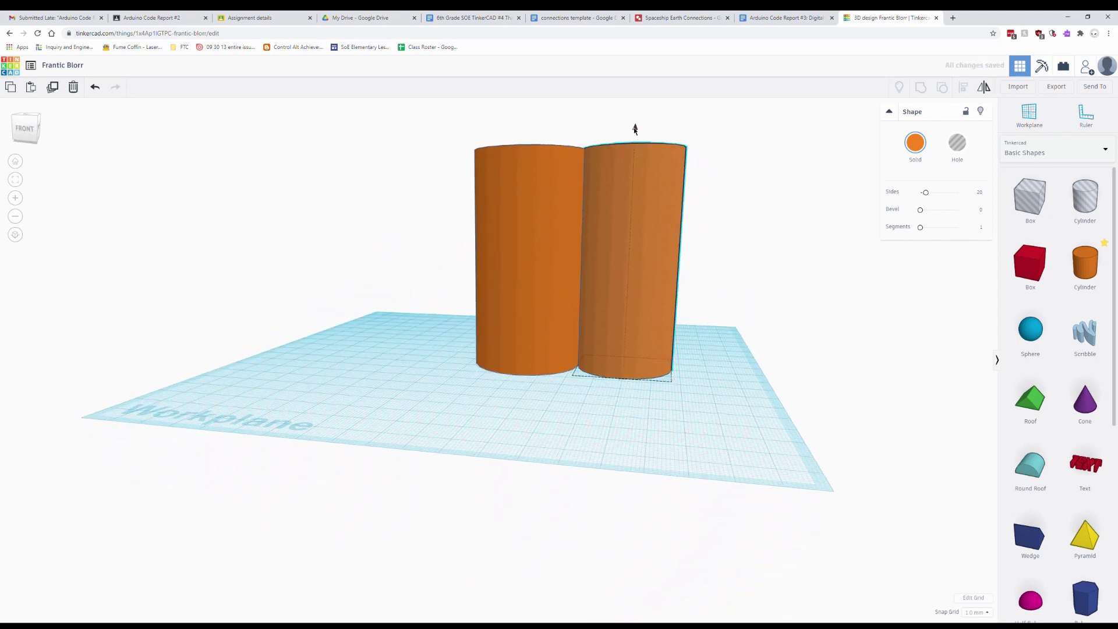
left_click_drag(634, 129, 637, 112)
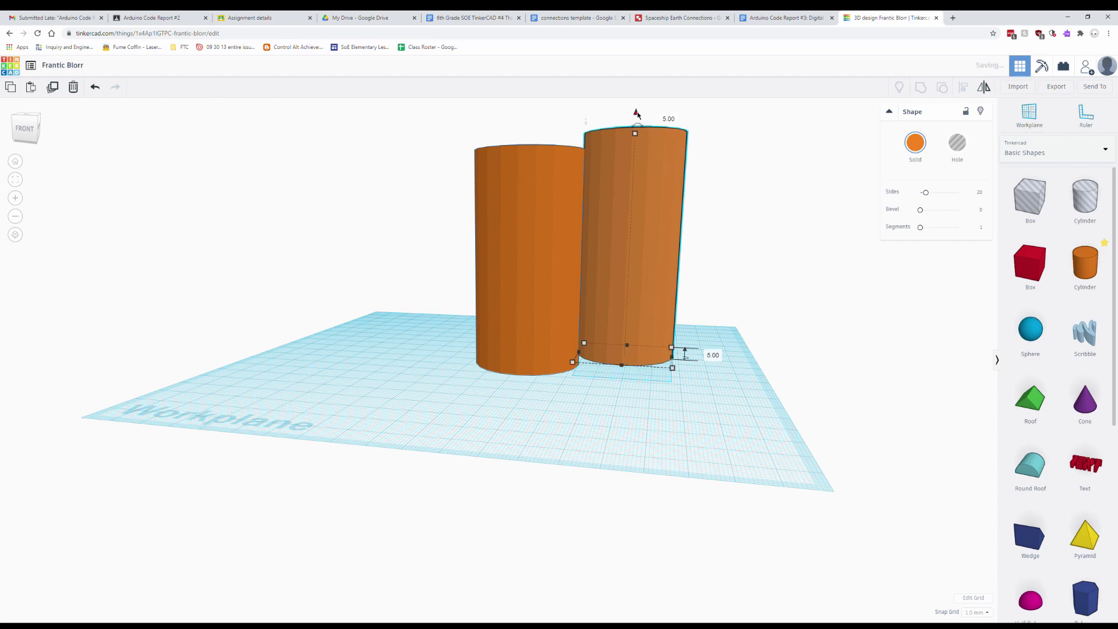
right_click_drag(744, 239, 734, 277)
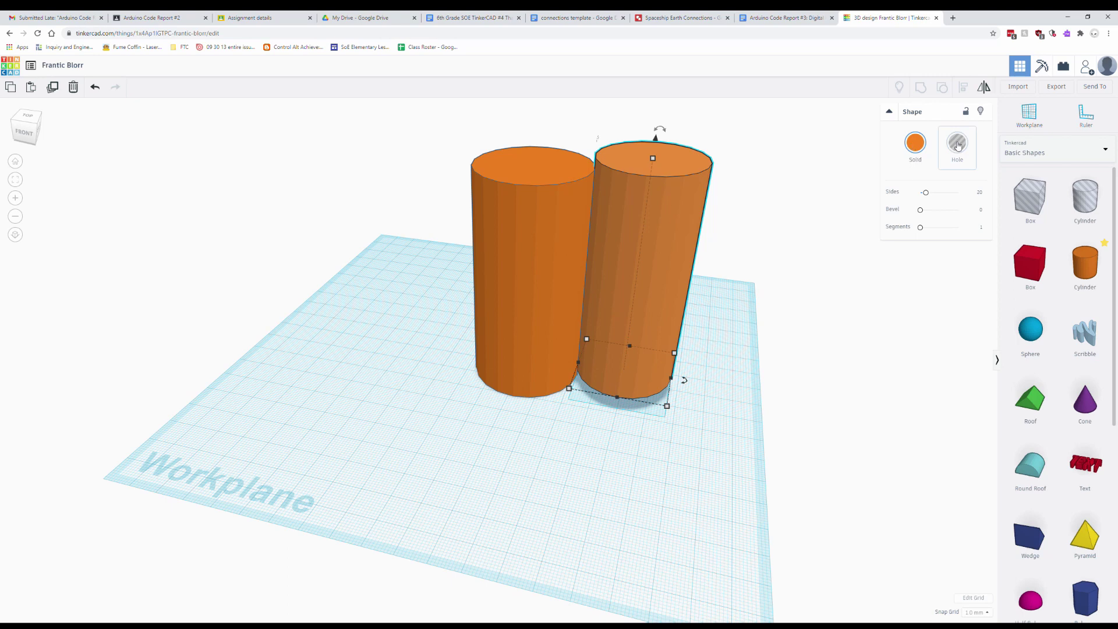
Step: Turn the raised copy into a hole and select both cylinders
left_click(957, 142)
mouse_move(739, 290)
right_mouse_down()
mouse_move(724, 239)
mouse_move(769, 277)
mouse_move(752, 289)
right_mouse_up()
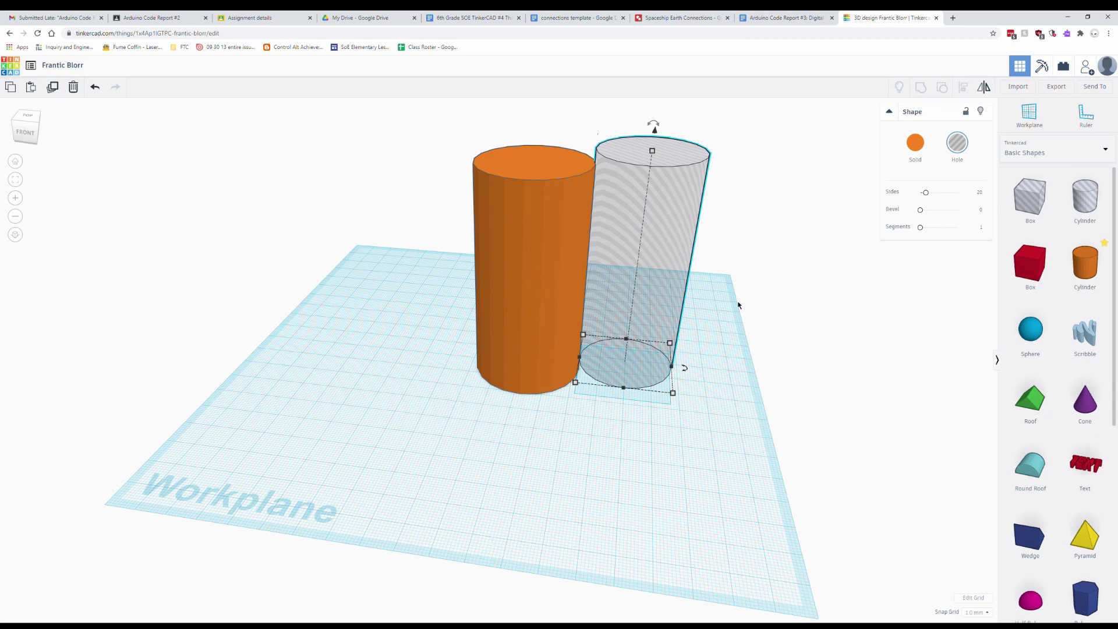
left_click_drag(761, 442, 433, 112)
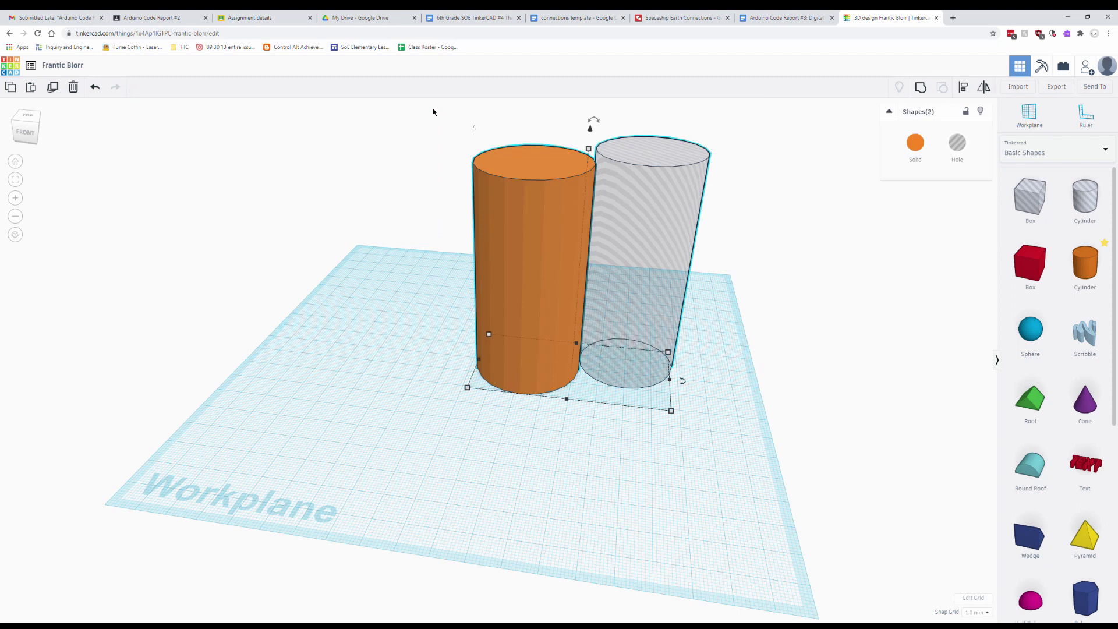
Step: Align the hole and solid cylinder so they are centred on each other
left_click(965, 88)
right_click_drag(788, 296, 729, 282)
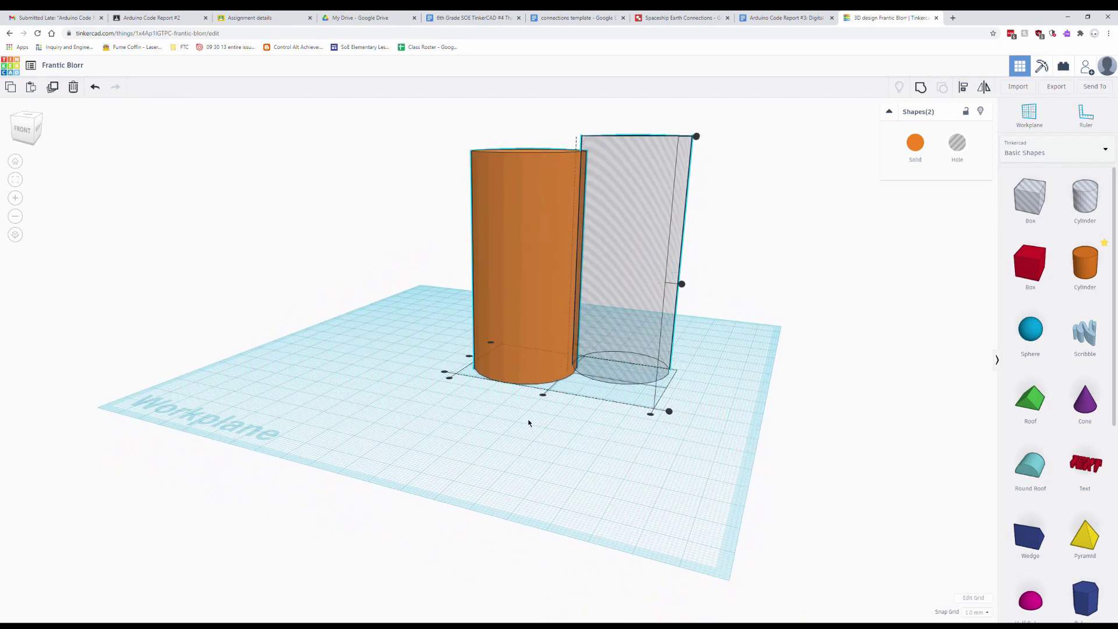
right_click_drag(529, 422, 594, 417)
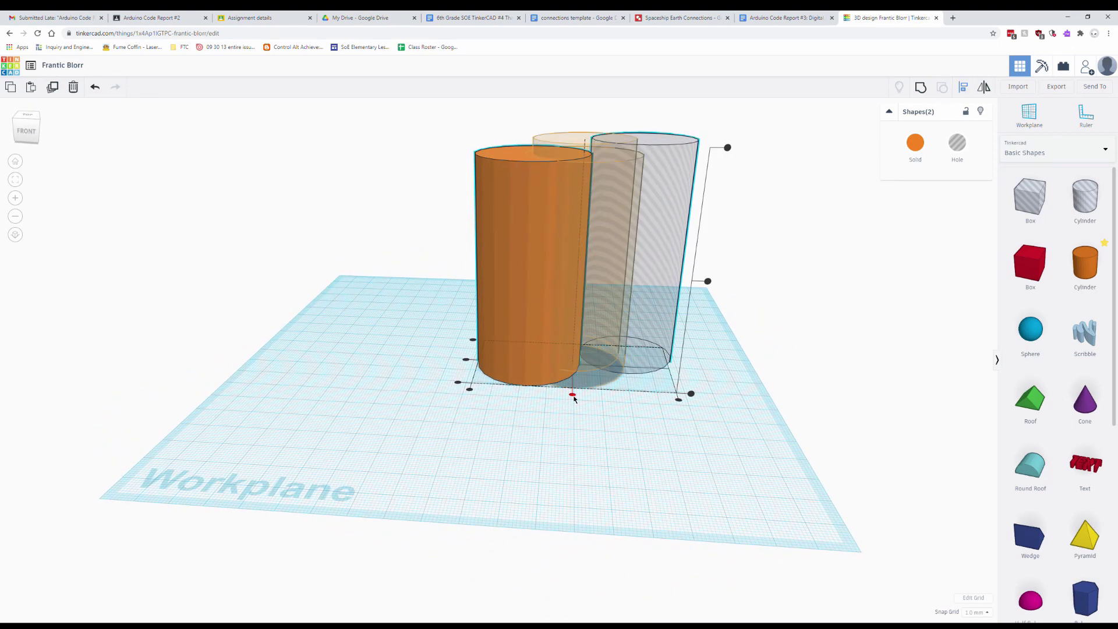
left_click(573, 395)
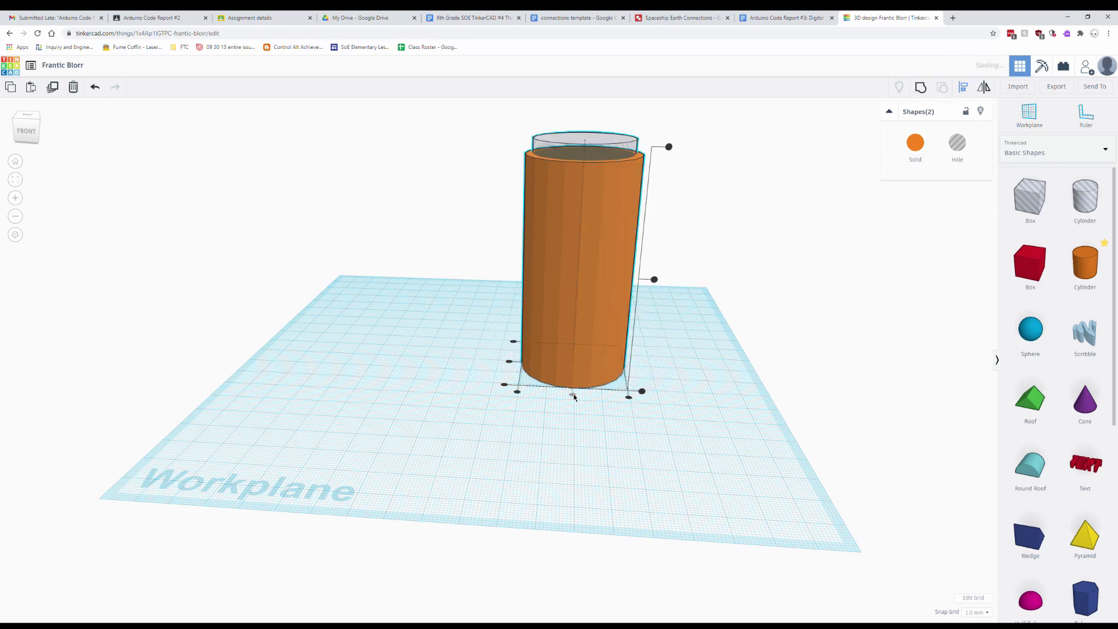
right_click_drag(581, 411, 586, 503)
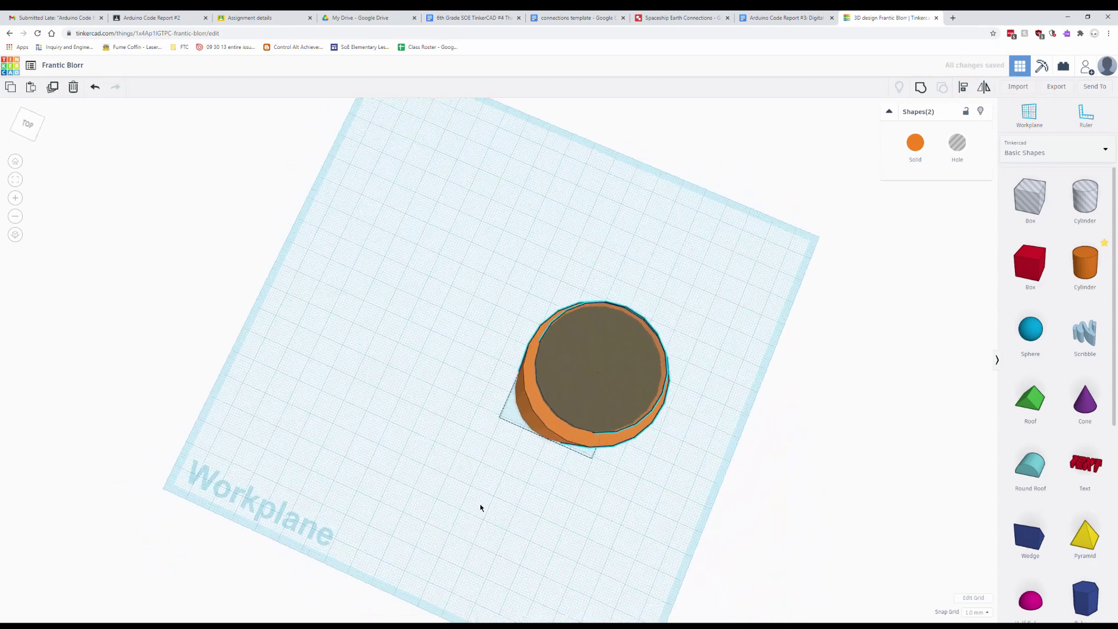
right_click_drag(480, 508, 454, 502)
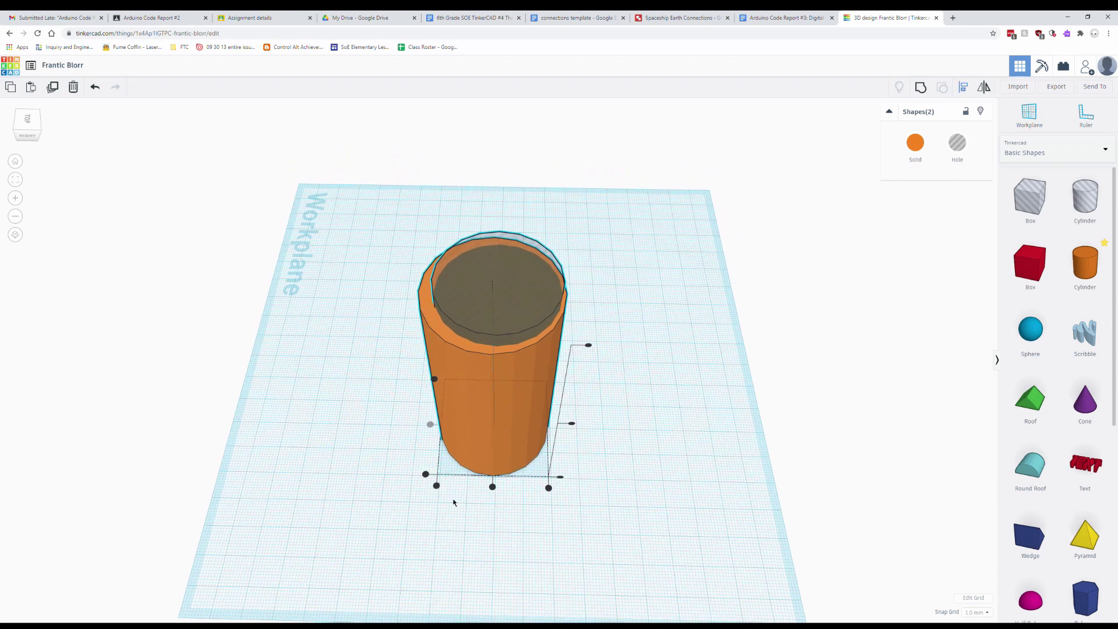
left_click(493, 487)
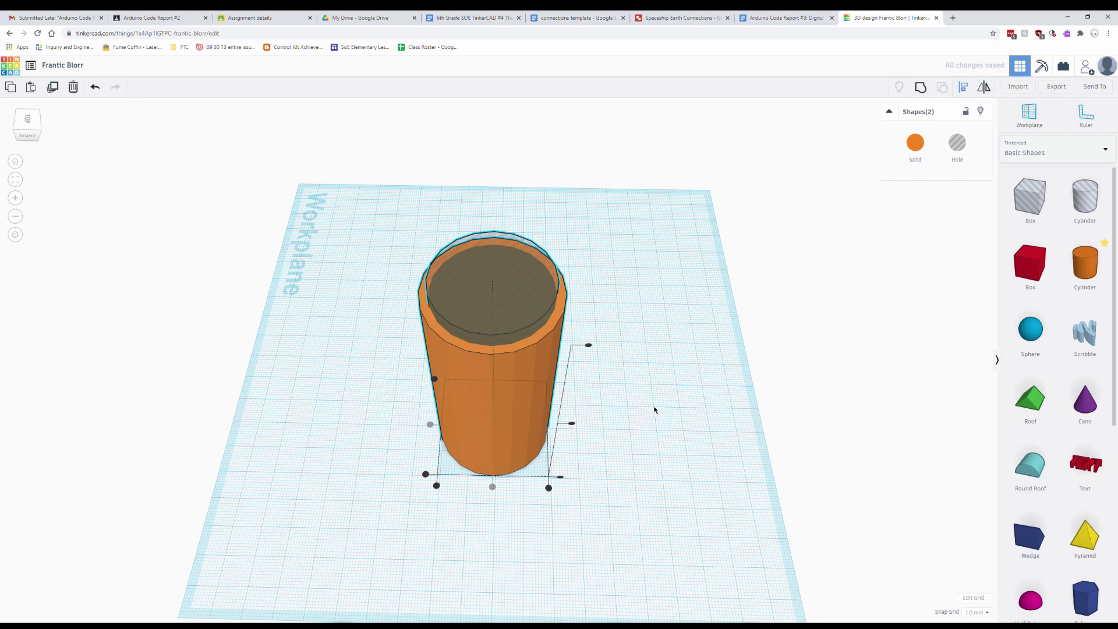
Step: Group the hole into the cylinder to form the hollow cup and inspect it
right_click_drag(654, 407, 657, 361)
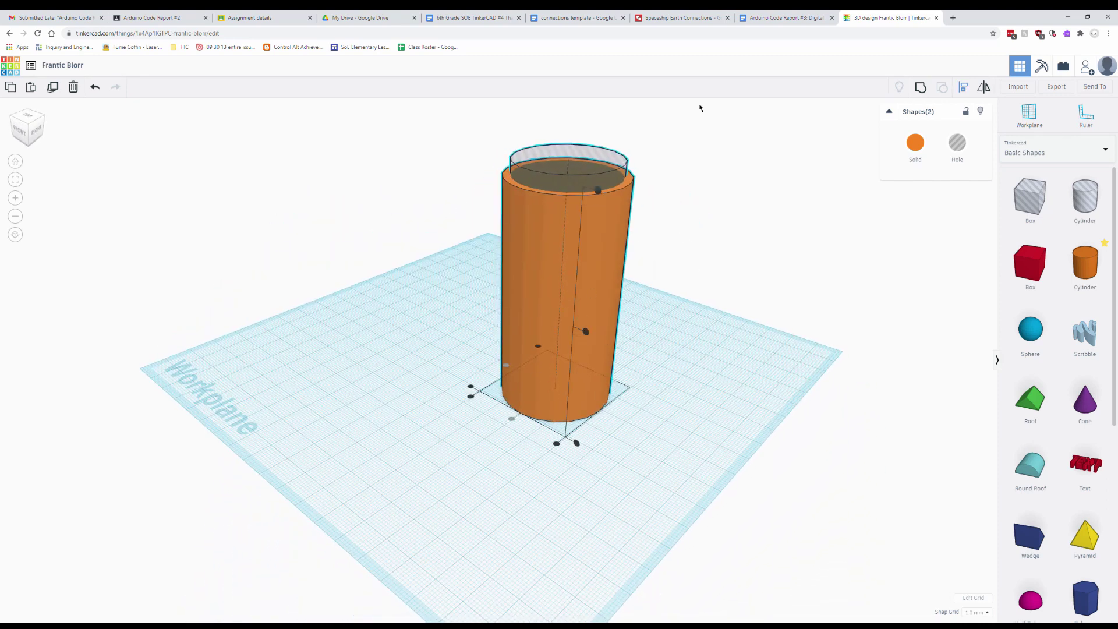
left_click(928, 89)
left_click(799, 208)
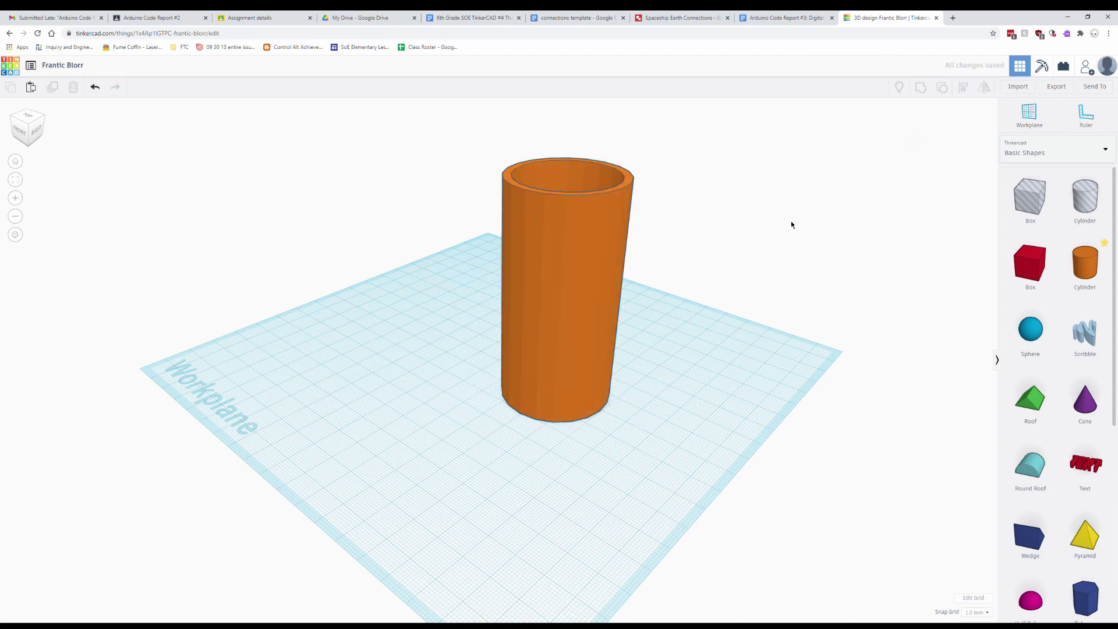
mouse_move(791, 225)
right_mouse_down()
mouse_move(766, 290)
mouse_move(738, 322)
right_mouse_up()
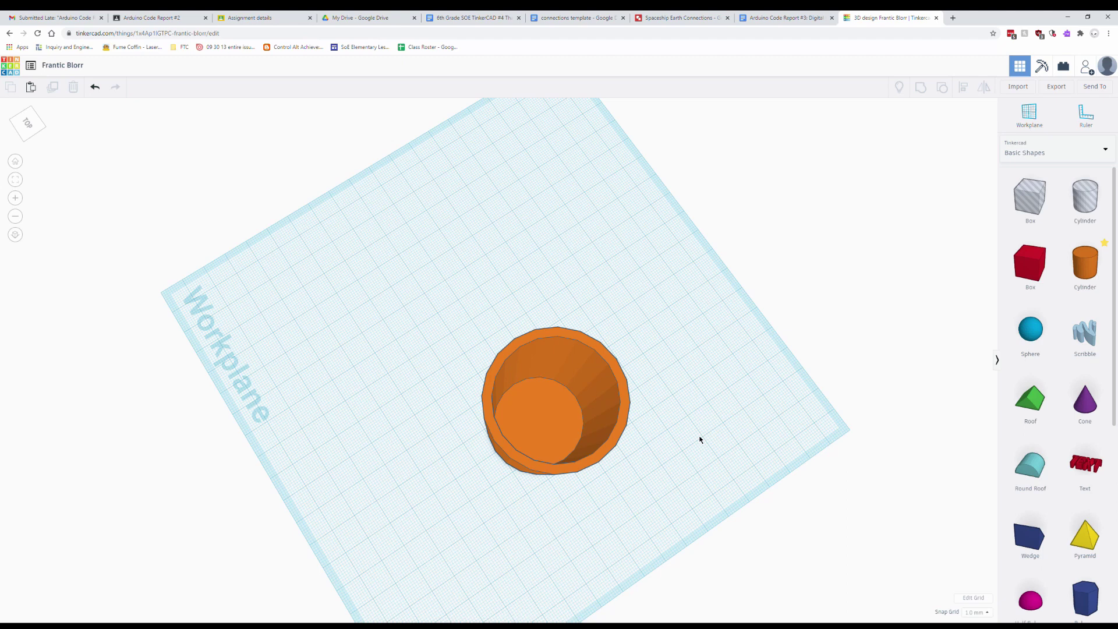
right_click_drag(696, 444, 336, 268)
Step: Colour the cup dark blue
left_click(428, 261)
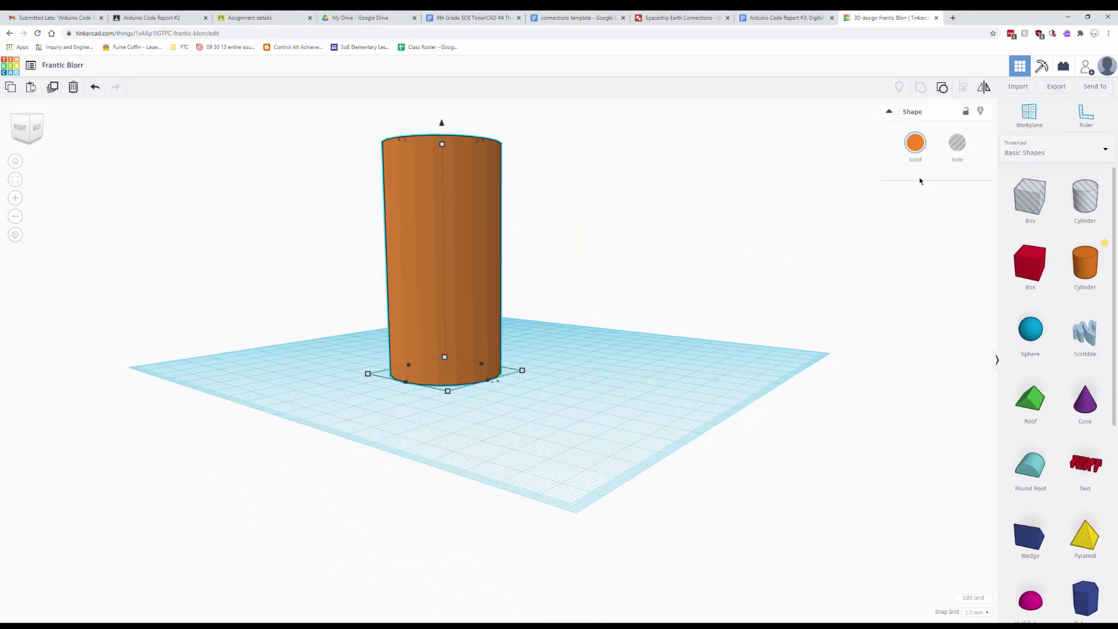
left_click(915, 143)
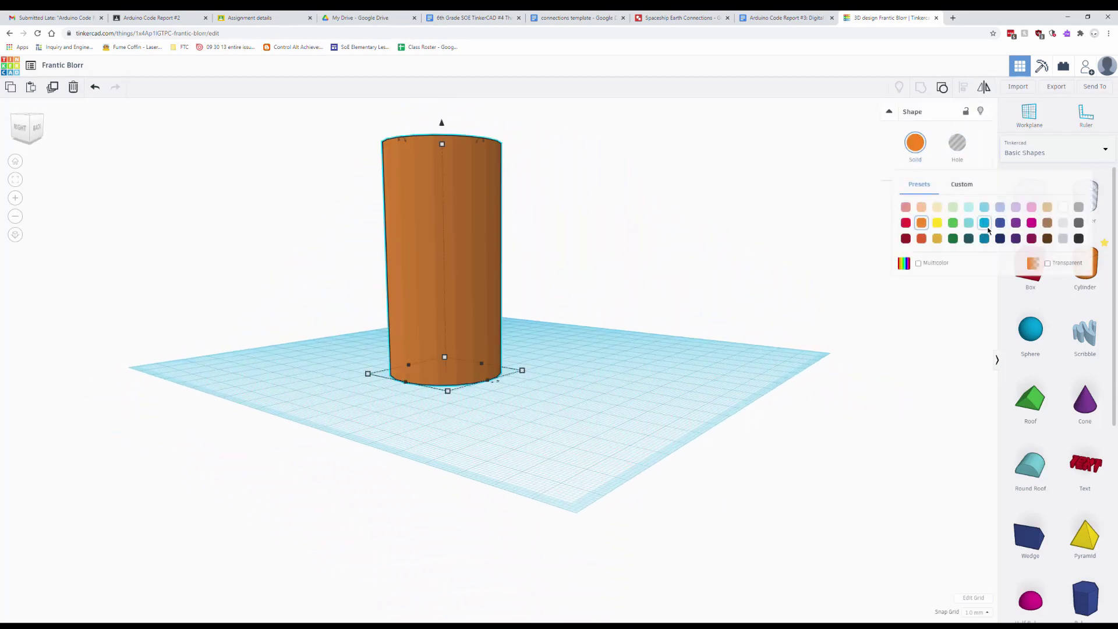
left_click(985, 238)
left_click(599, 282)
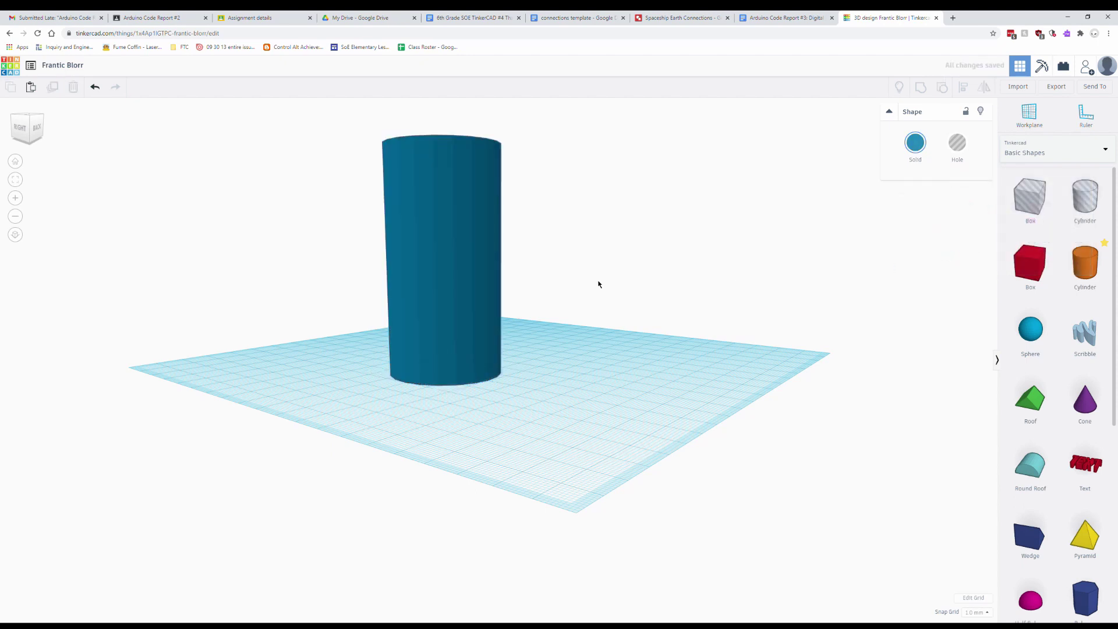
right_click_drag(599, 282, 529, 410)
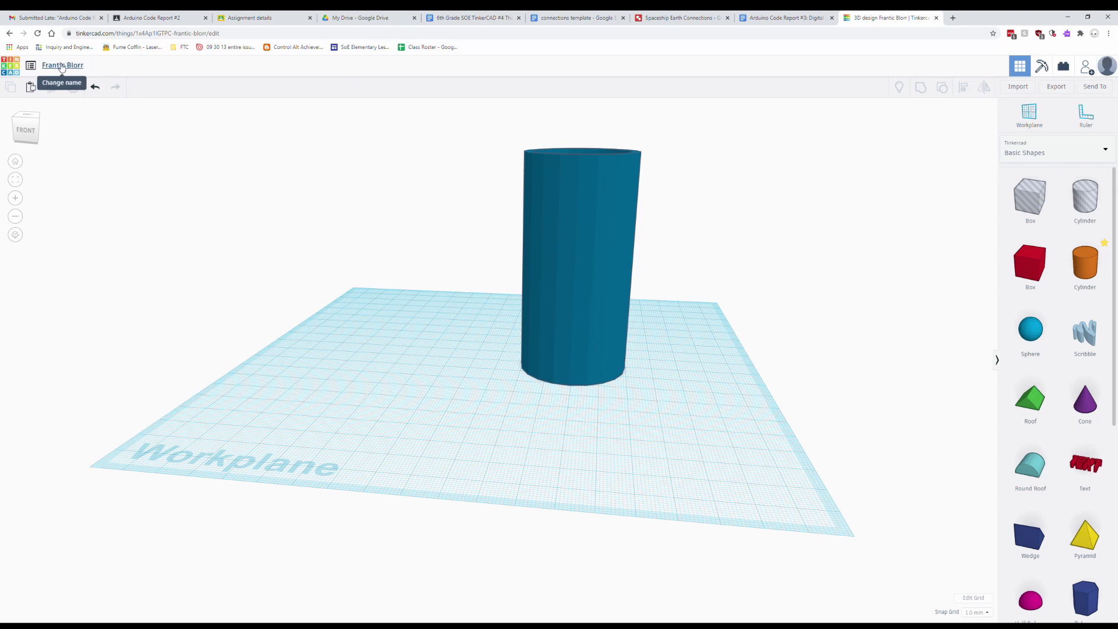
Step: Rename the design to 'Blue Cup' and go to the list of saved designs
left_click(82, 71)
type("Bl")
key("Return")
left_click(27, 67)
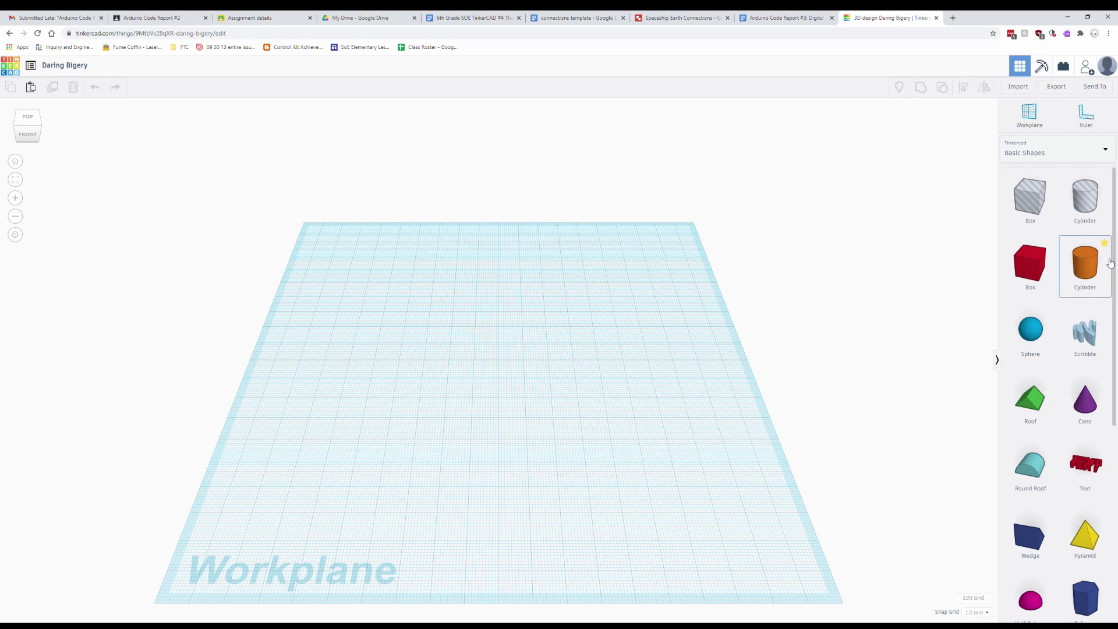
Step: Add a cylinder, resize its footprint to 120 × 120 mm, and shift it up-left
left_click_drag(1095, 265, 510, 344)
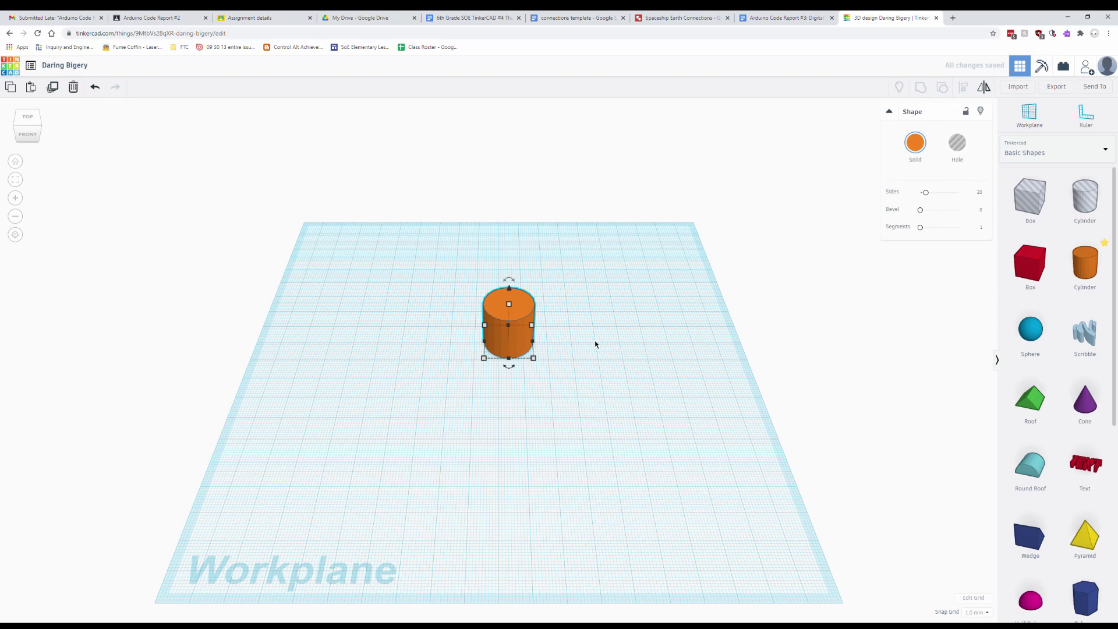
right_click_drag(595, 344, 542, 350)
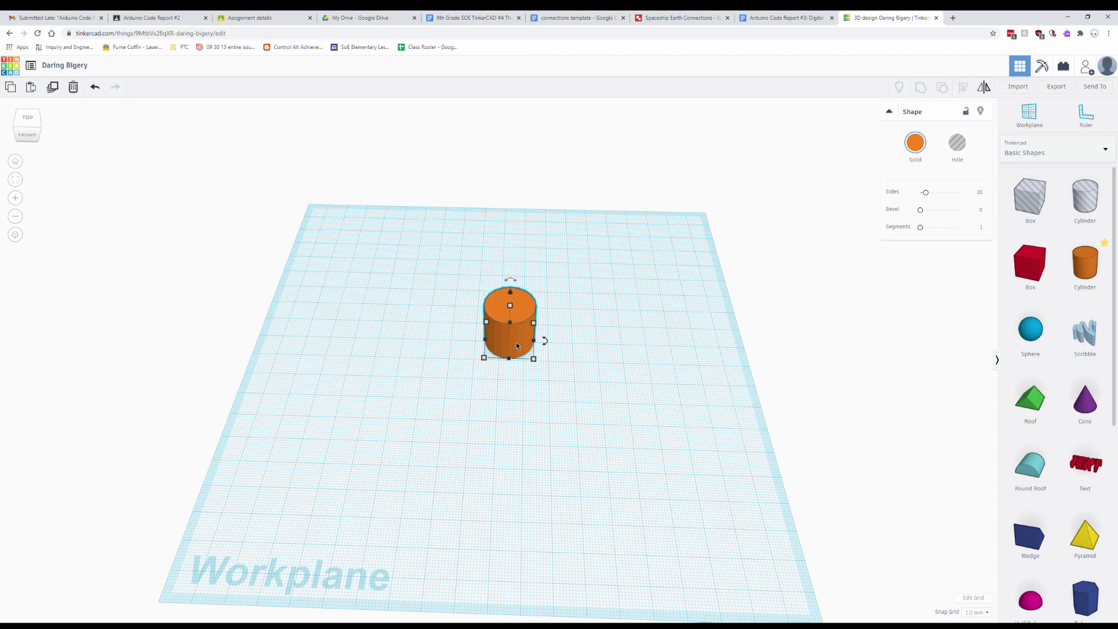
mouse_move(533, 360)
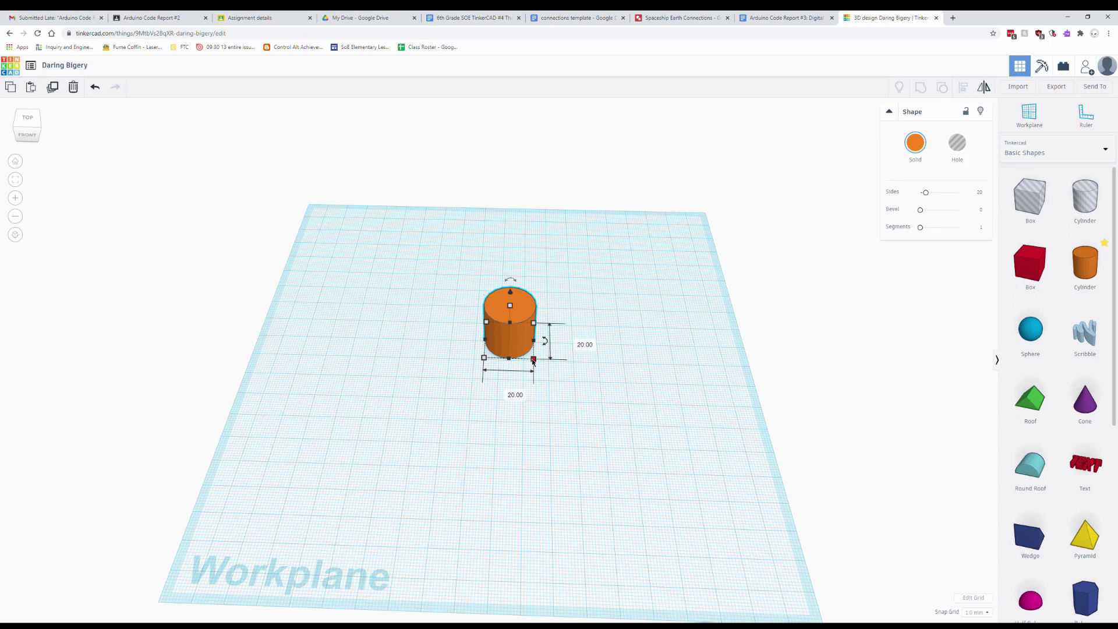
left_click_drag(533, 360, 690, 527)
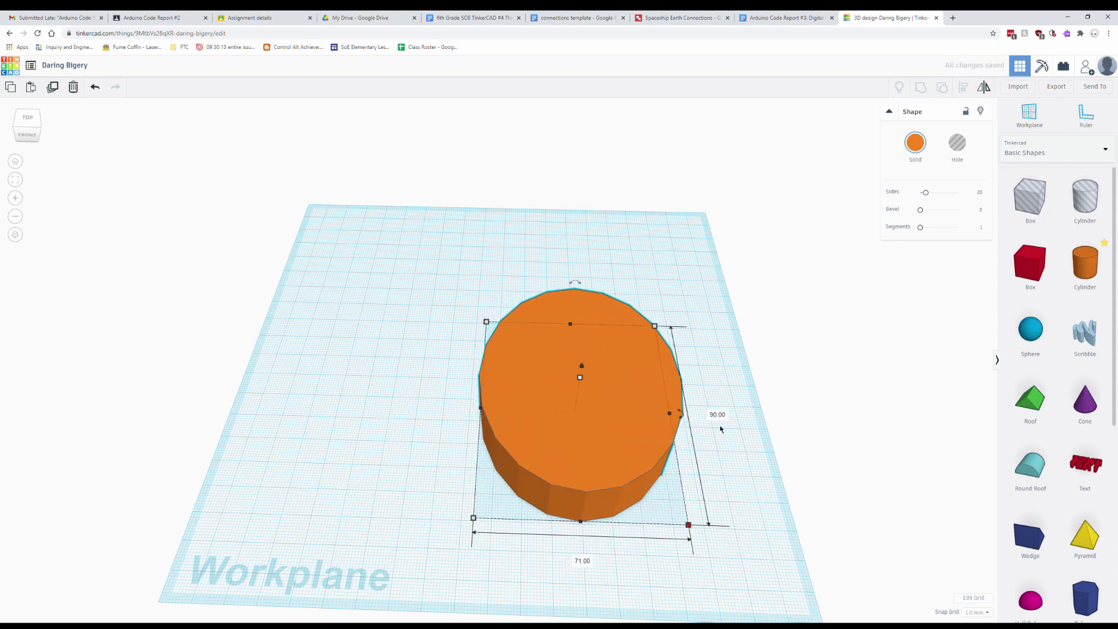
left_click(720, 414)
type("120")
key("Return")
scroll(777, 472, "down", 3)
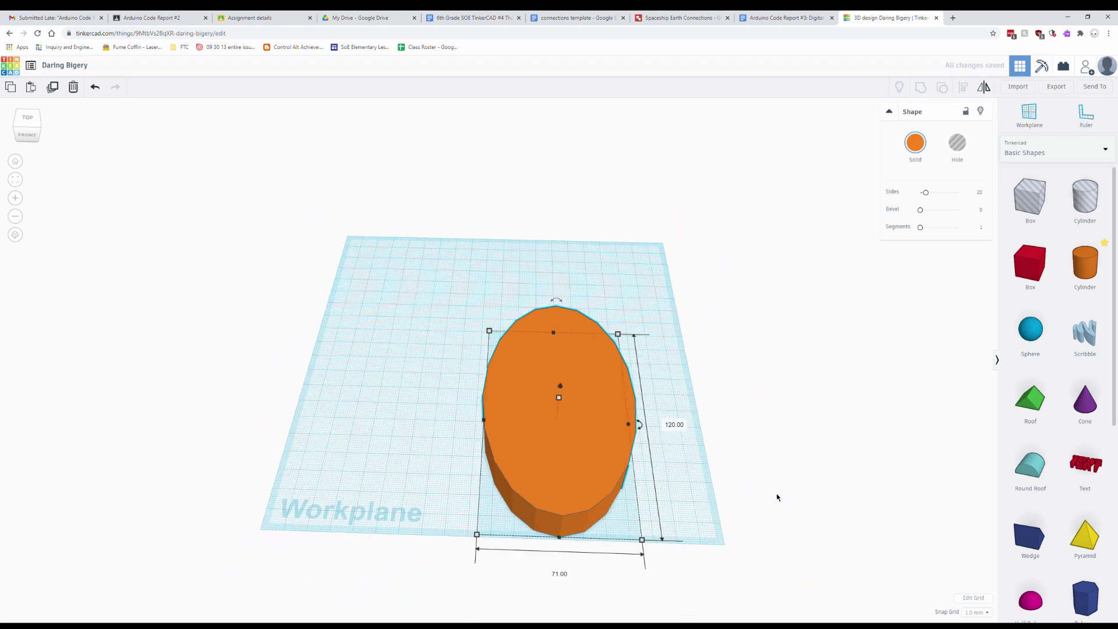
left_click(549, 542)
type("120")
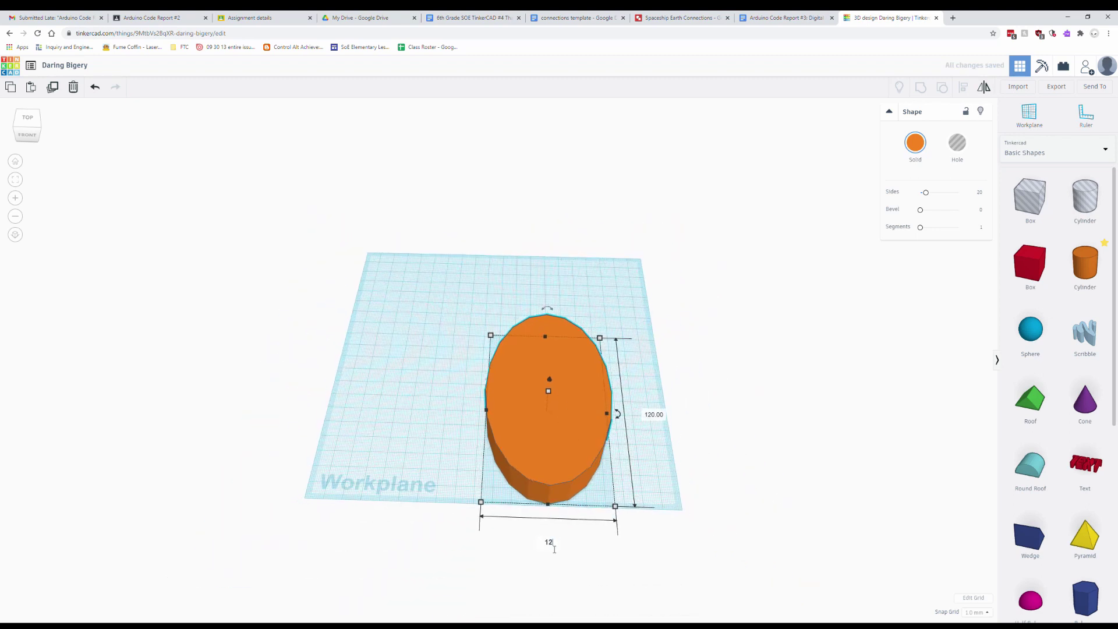
key("Return")
left_click_drag(590, 406, 501, 357)
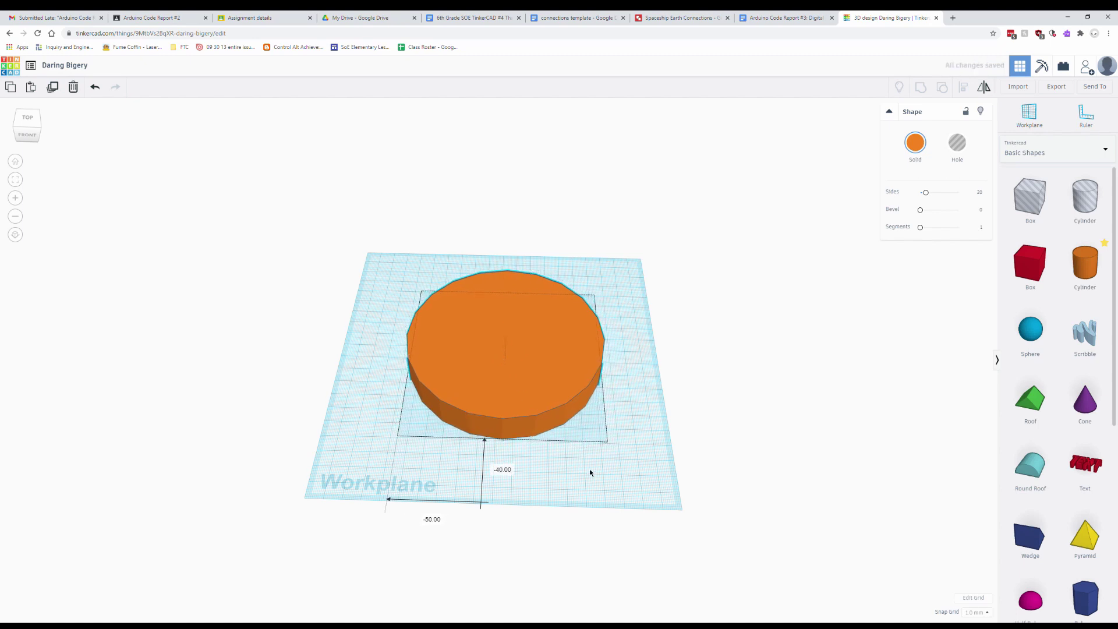
Step: Set the disc's height to 10 mm and check it from several angles
right_click_drag(589, 470, 596, 390)
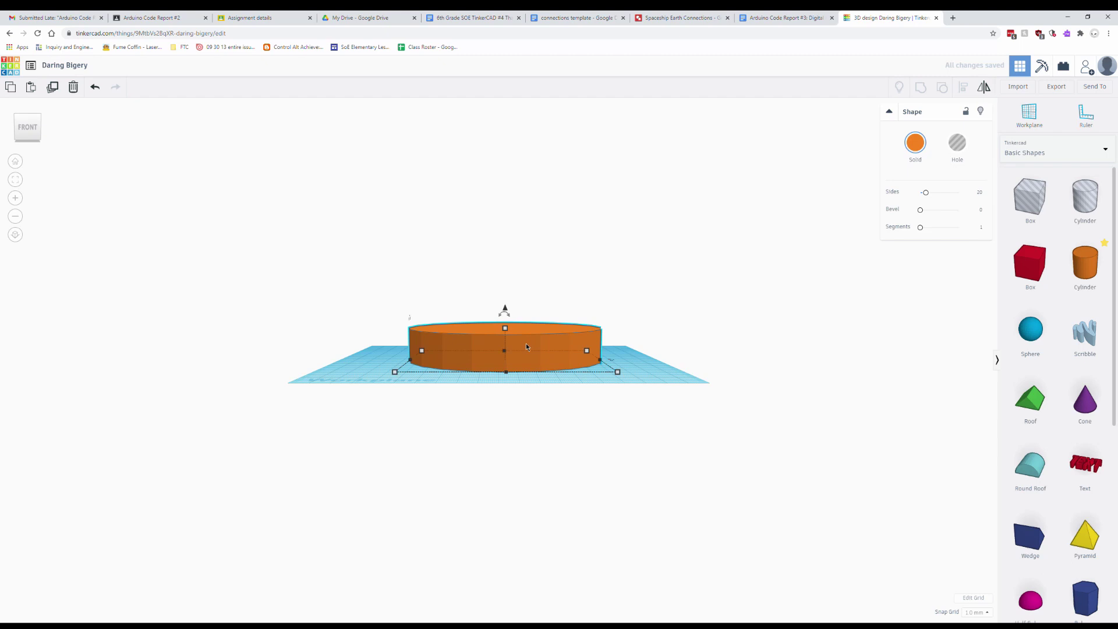
mouse_move(514, 336)
left_click(548, 350)
type("10")
key("Return")
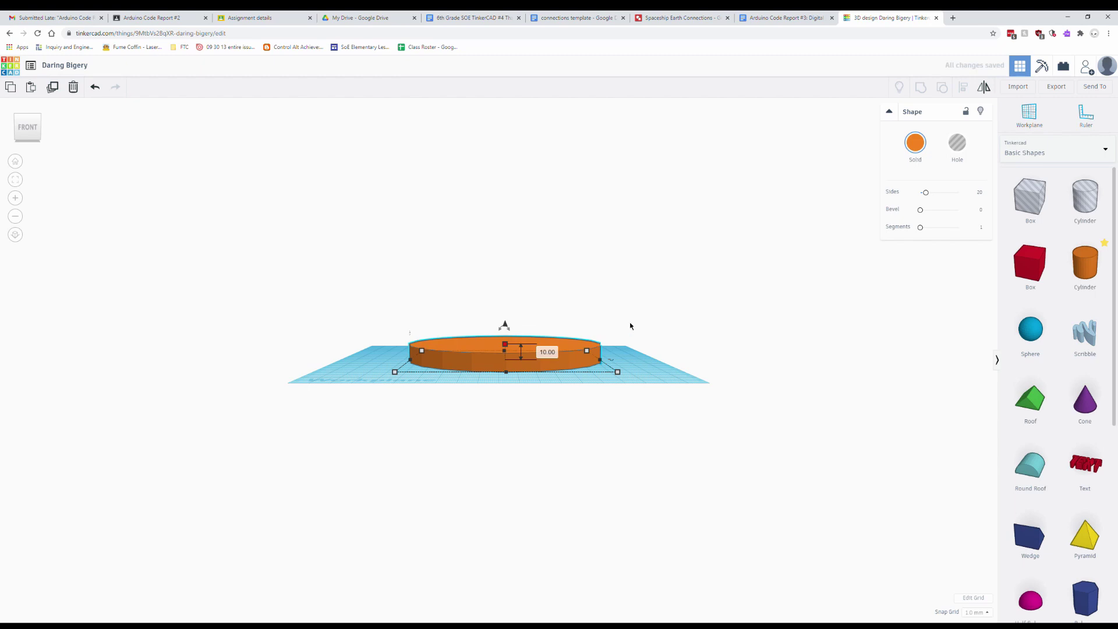
left_click(640, 312)
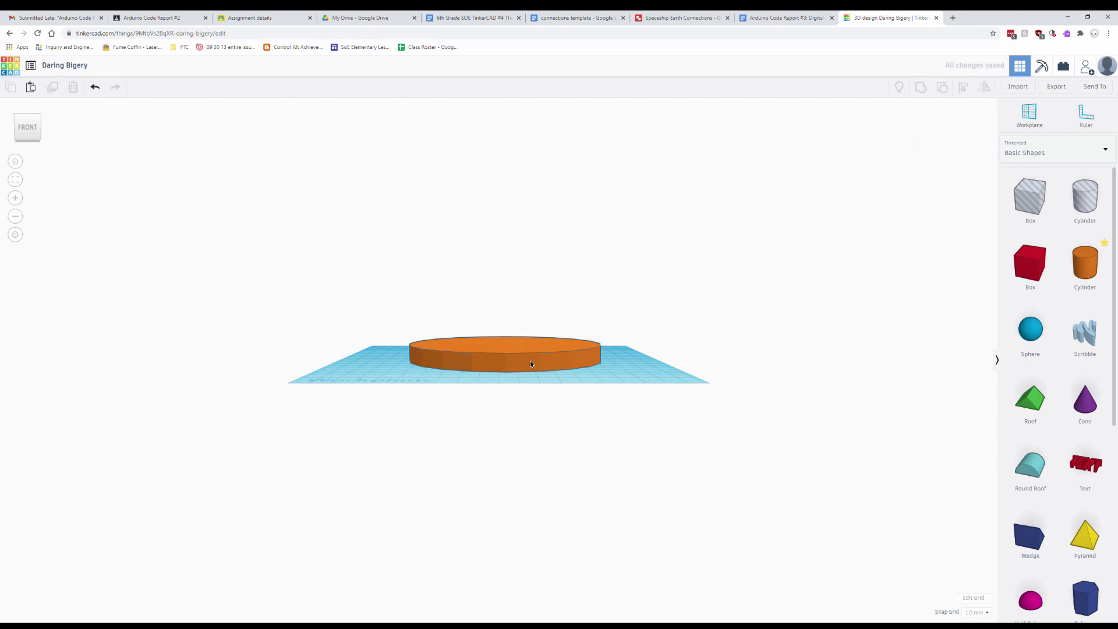
right_click_drag(652, 351, 655, 358)
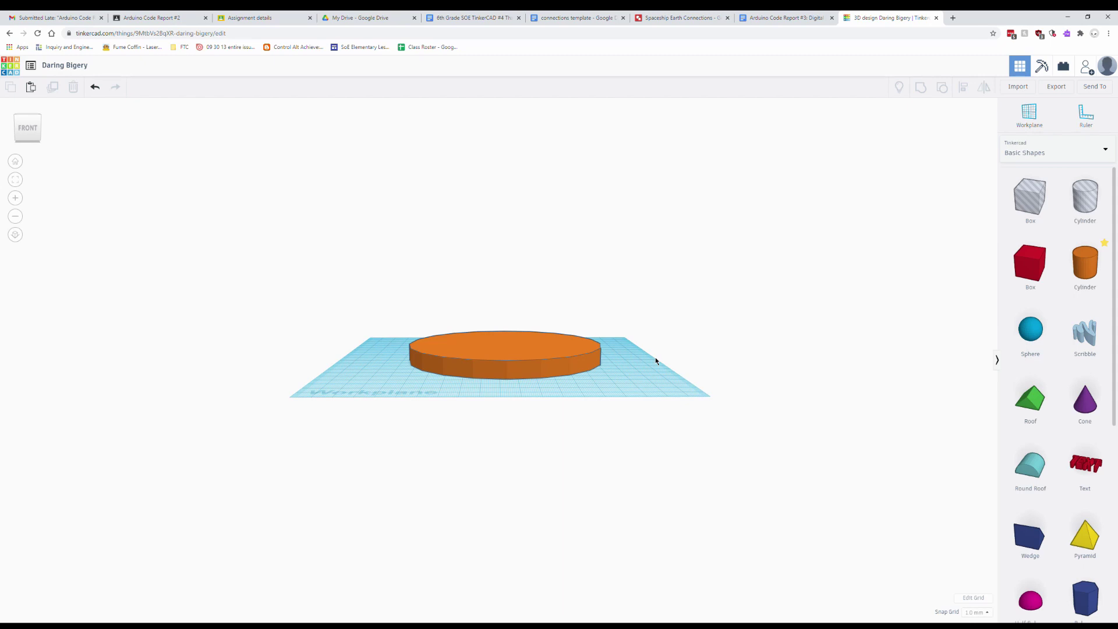
right_click_drag(656, 360, 641, 392)
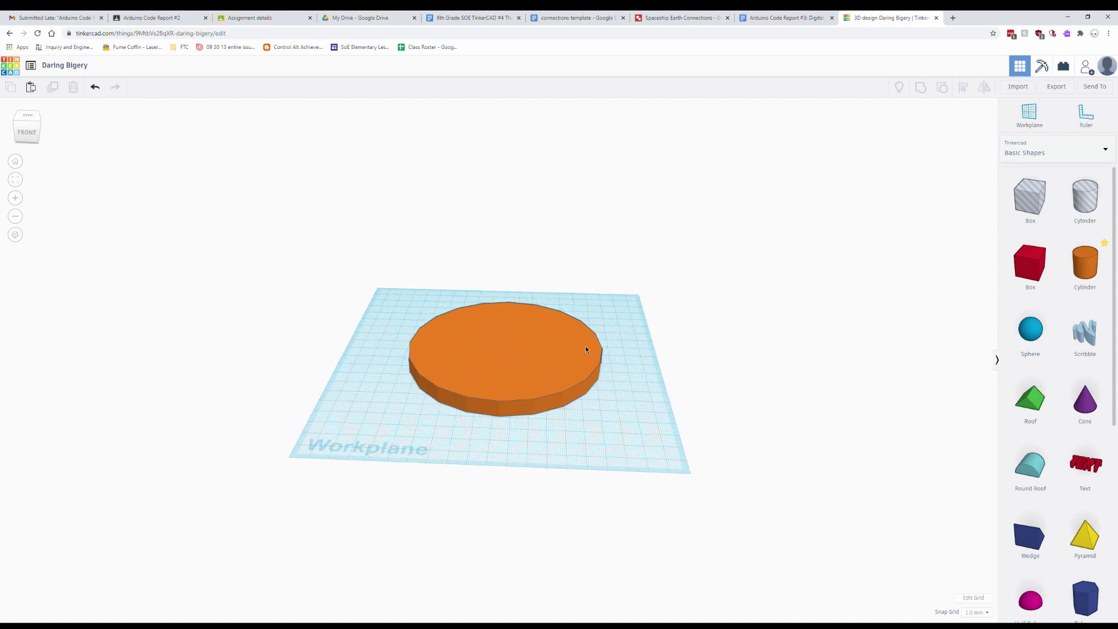
right_click_drag(624, 404, 625, 367)
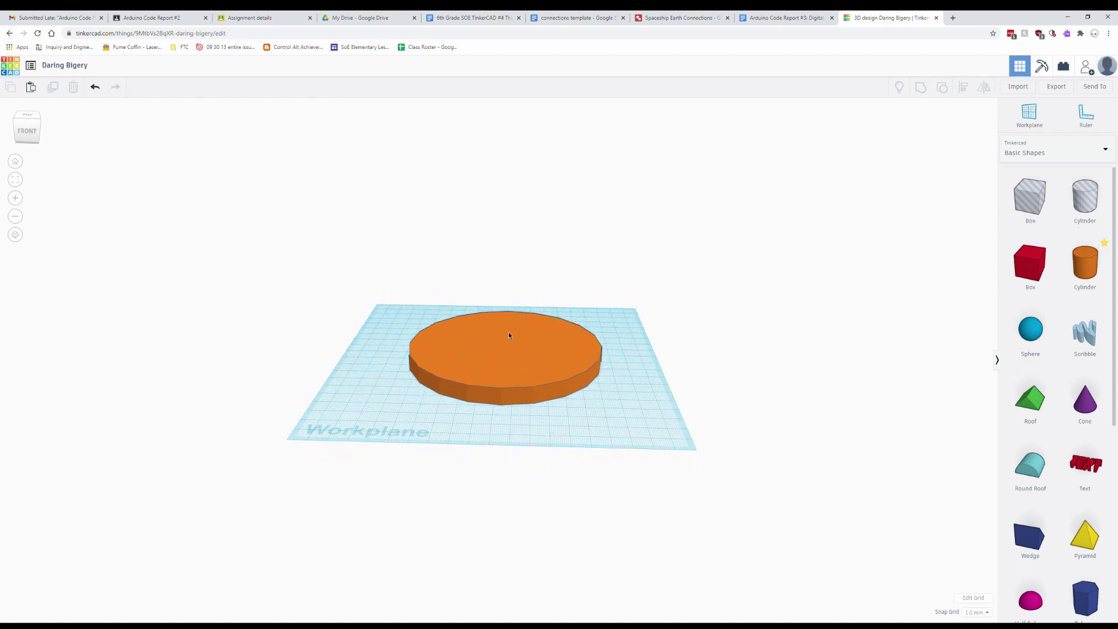
right_click_drag(624, 407, 628, 367)
Step: Give the flat disc a bevel of 25 to soften its top edge
left_click(537, 350)
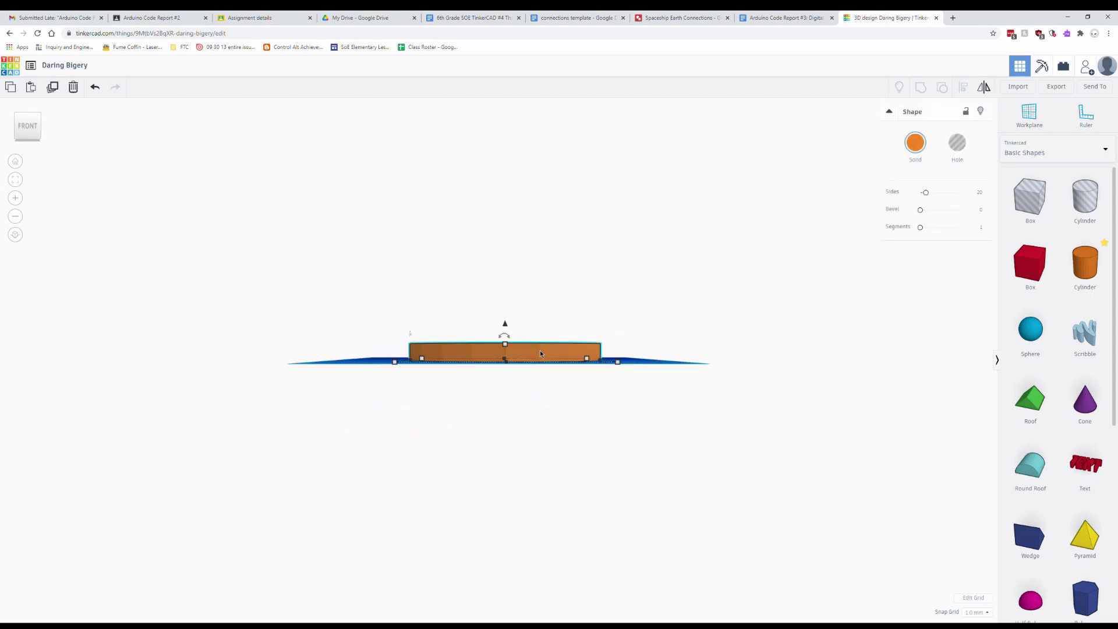
right_click_drag(653, 290, 656, 312)
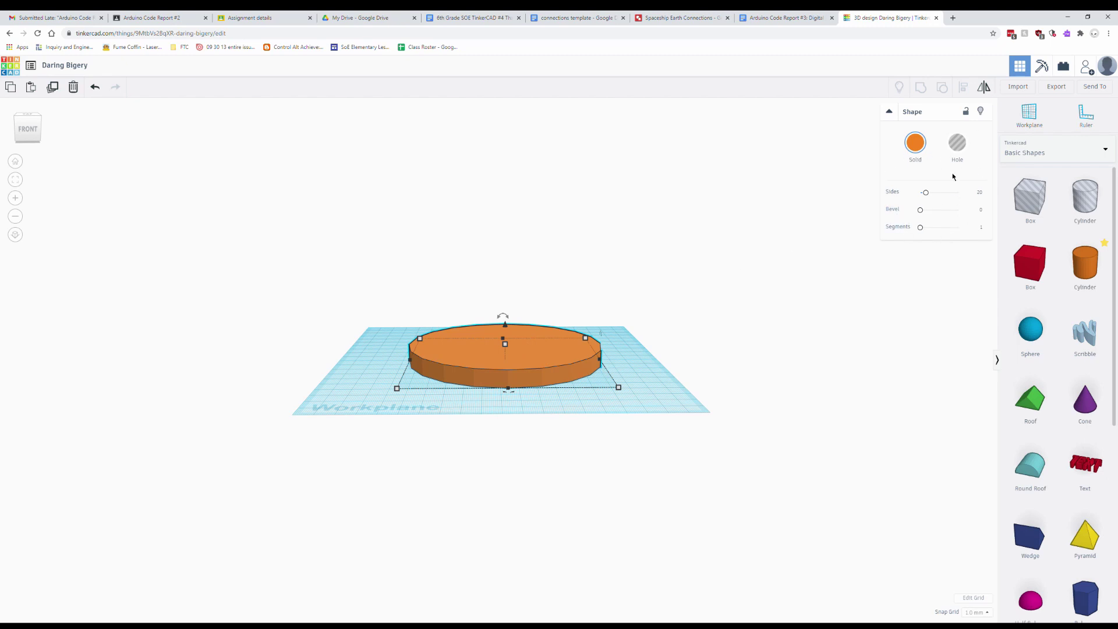
left_click(921, 211)
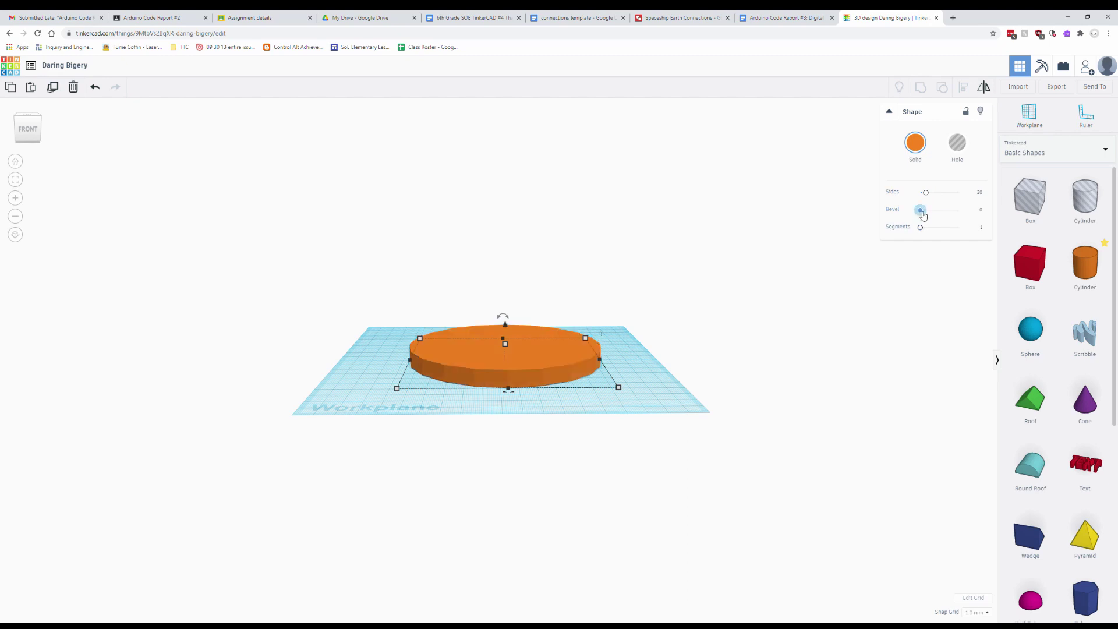
left_click_drag(923, 215, 963, 215)
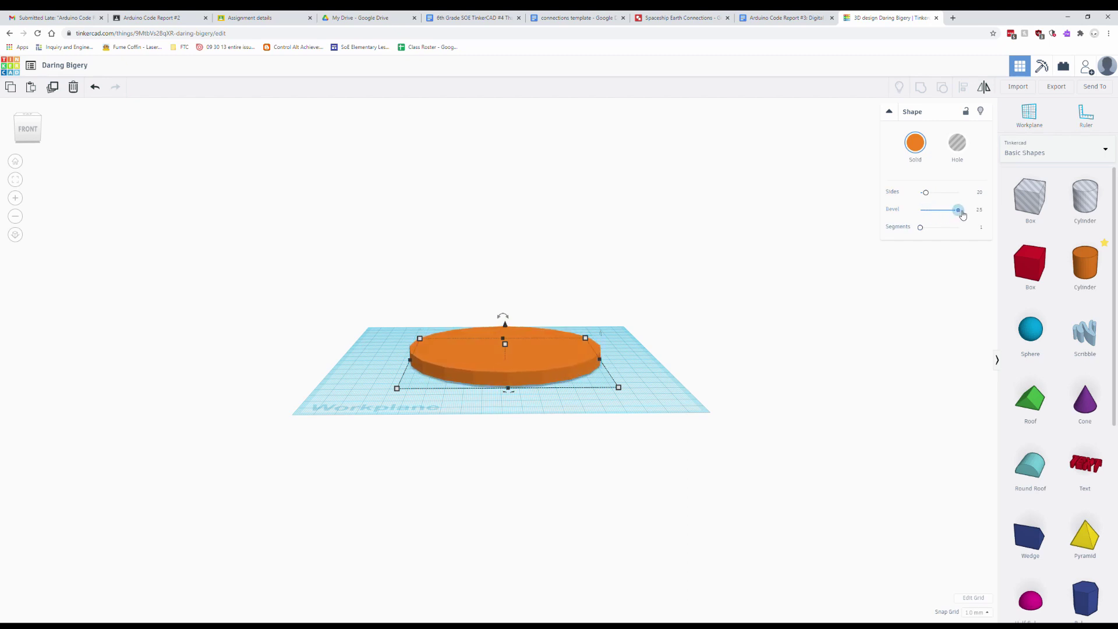
right_click_drag(999, 213, 663, 334)
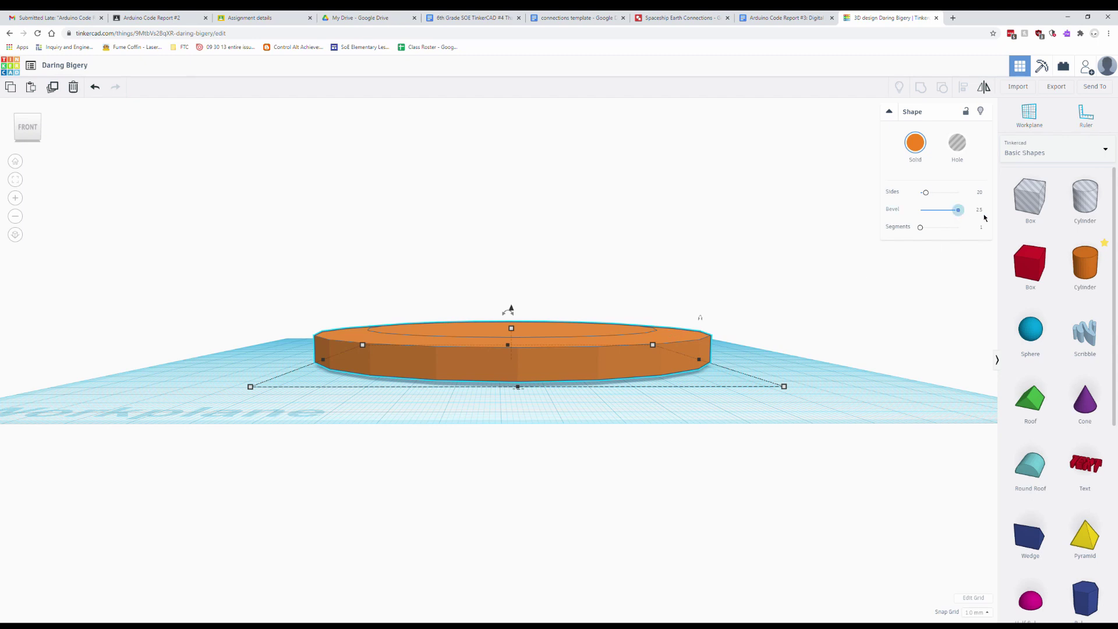
left_click(879, 340)
right_click_drag(860, 336, 871, 242)
left_click(648, 404)
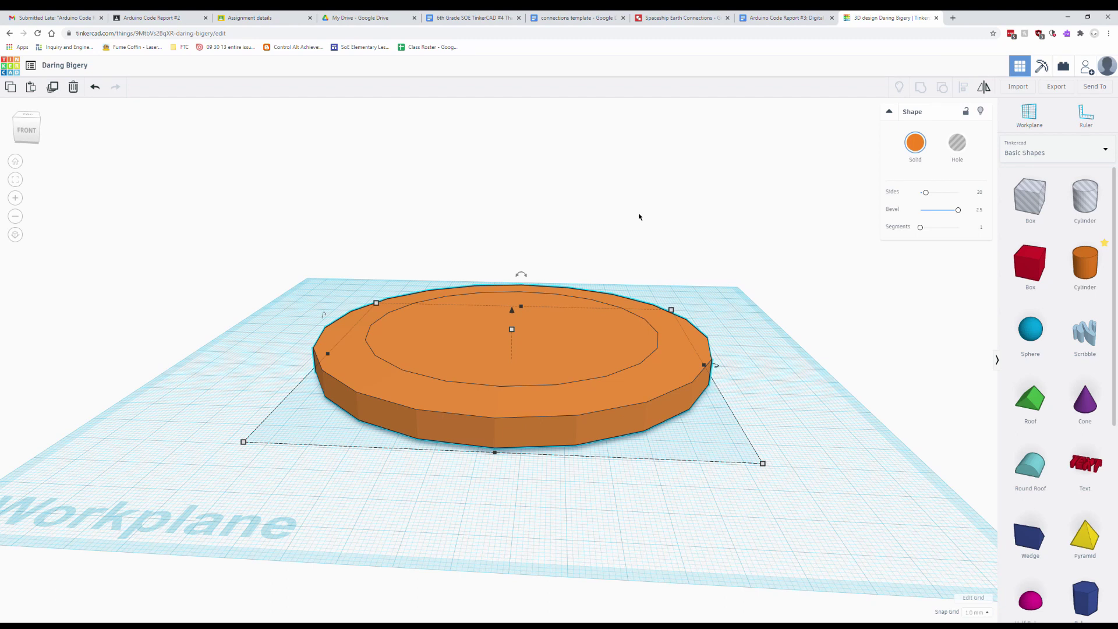
Step: Paste a copy of the disc, lift it 3 mm, make it a hole, and select both
key("ctrl+c")
key("ctrl+v")
right_click_drag(639, 215, 709, 307)
right_click_drag(711, 347, 706, 317)
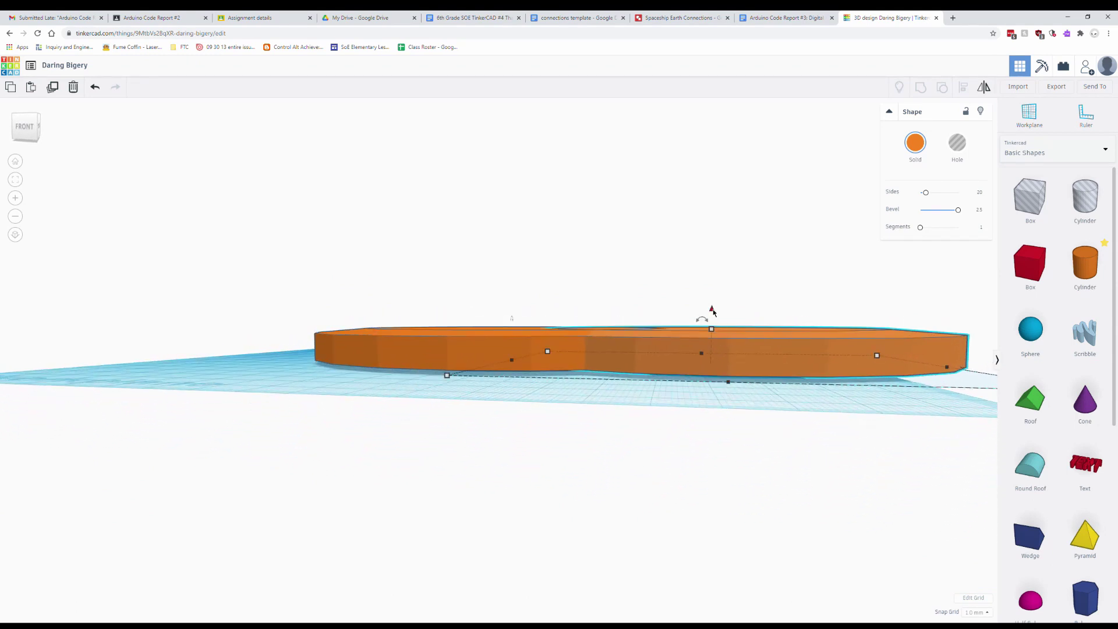
left_click_drag(714, 312, 715, 299)
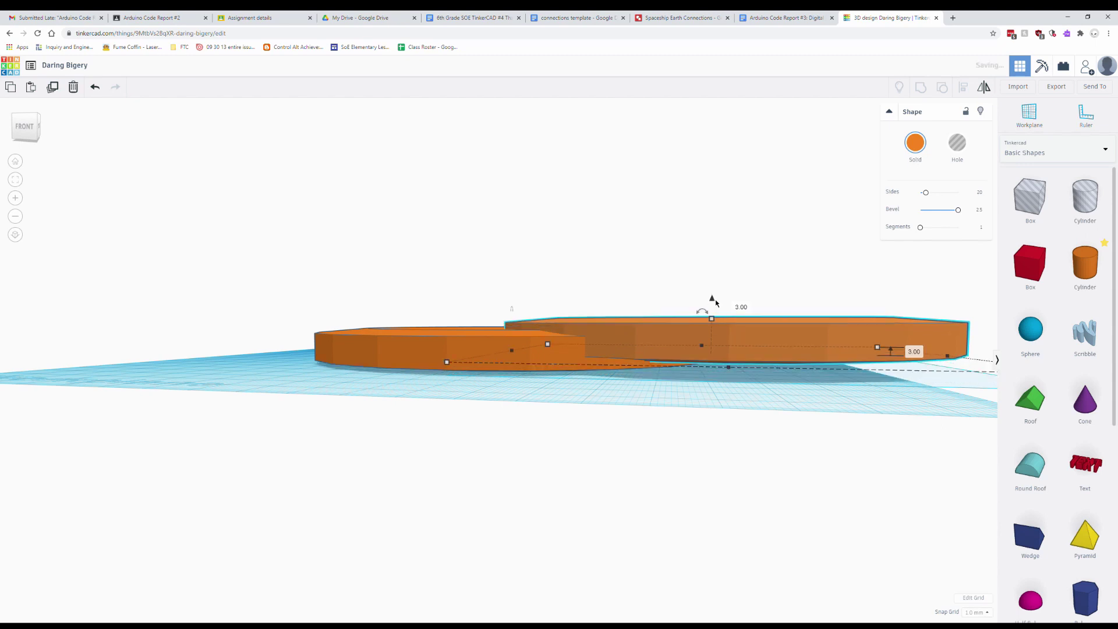
left_click(962, 150)
right_click_drag(791, 384, 797, 435)
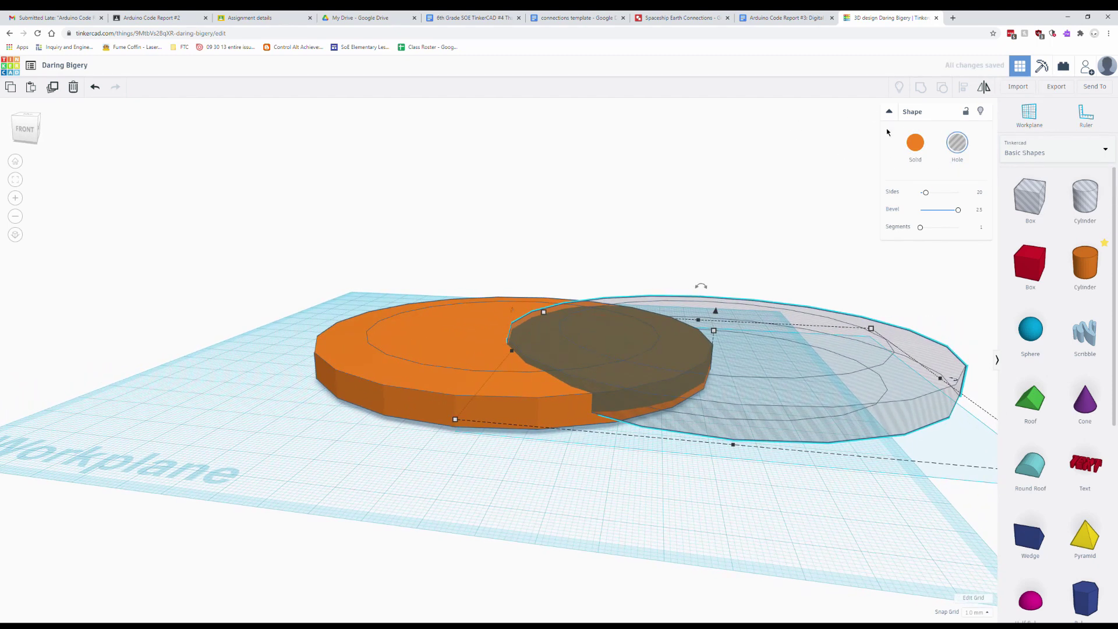
left_click_drag(280, 225, 978, 500)
Step: Centre the hole over the solid disc using Align
left_click(984, 87)
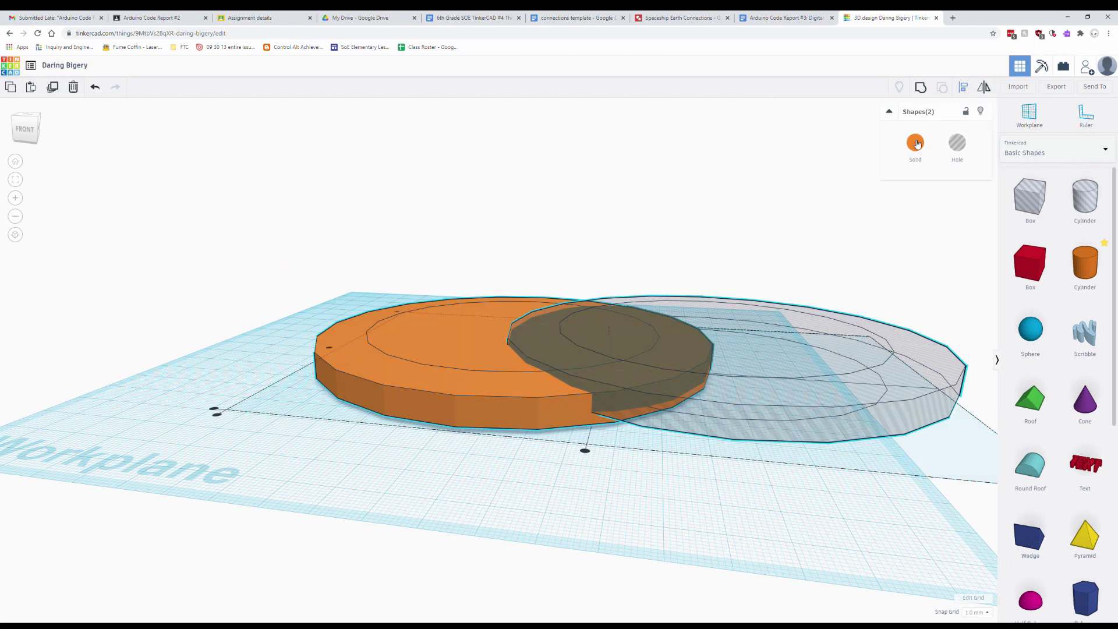
left_click(585, 451)
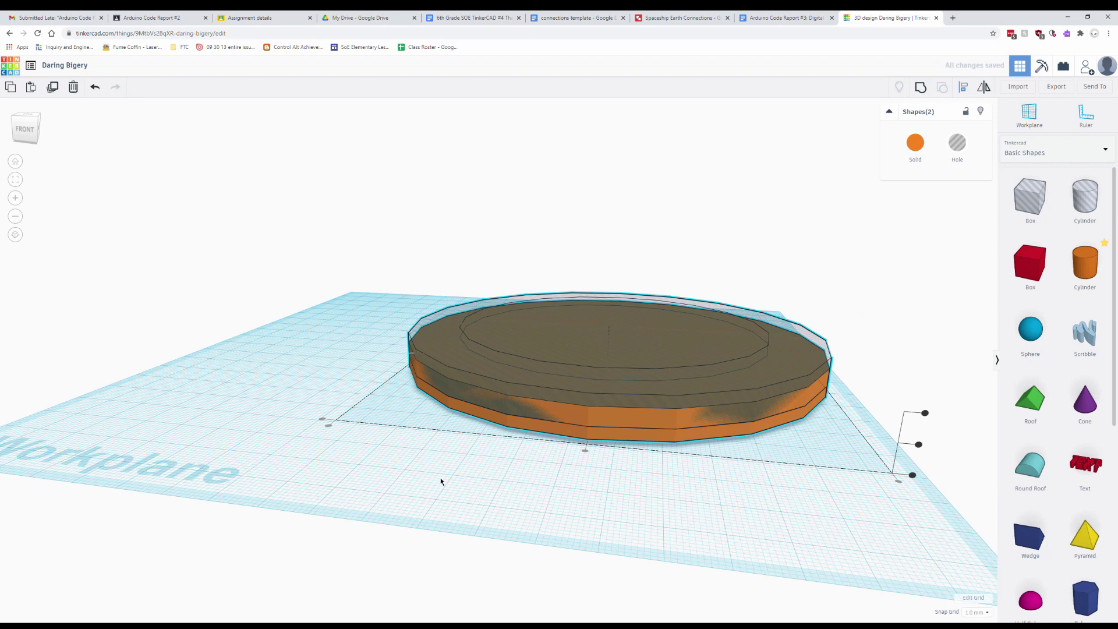
right_click_drag(441, 481, 637, 505)
left_click(454, 427)
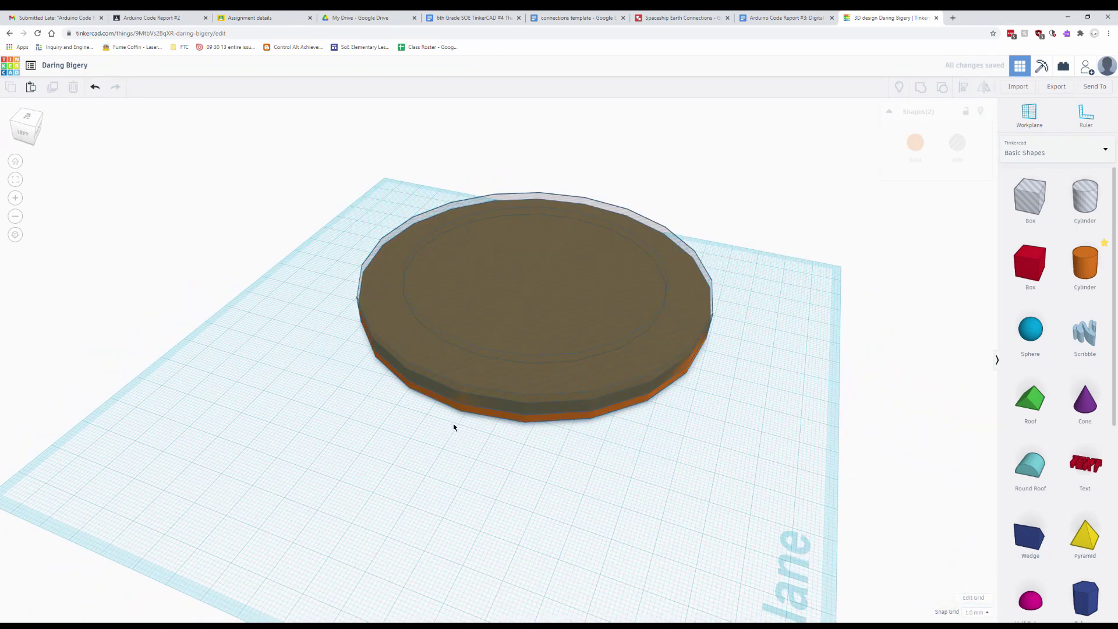
right_click_drag(634, 337, 394, 443)
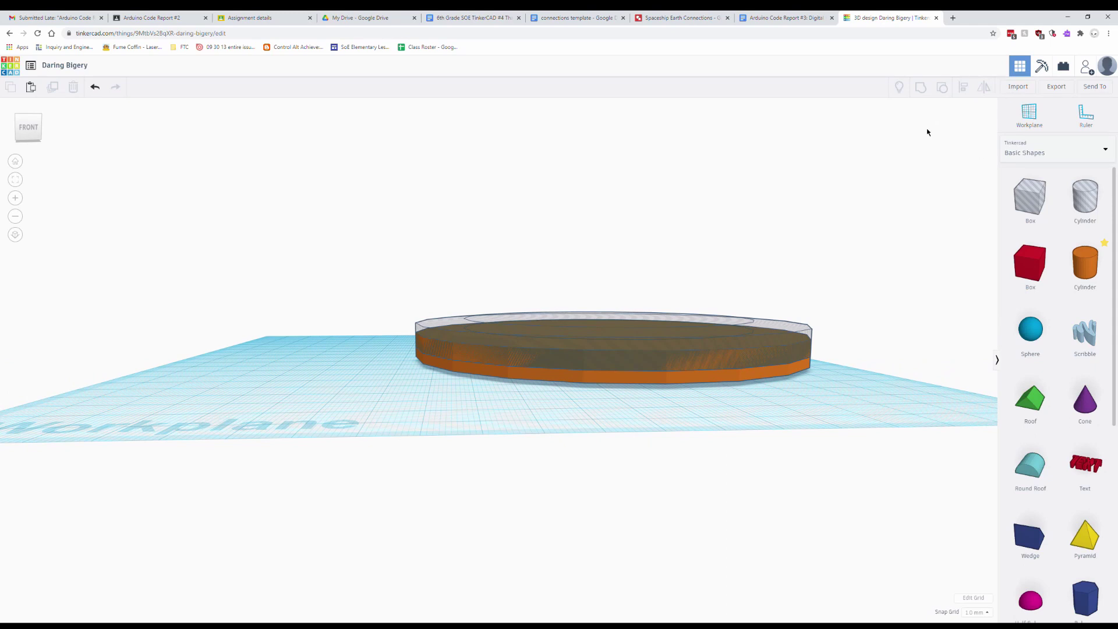
Step: Group the disc and hole into one recessed plate
left_click_drag(317, 222, 881, 436)
right_click_drag(881, 437, 849, 237)
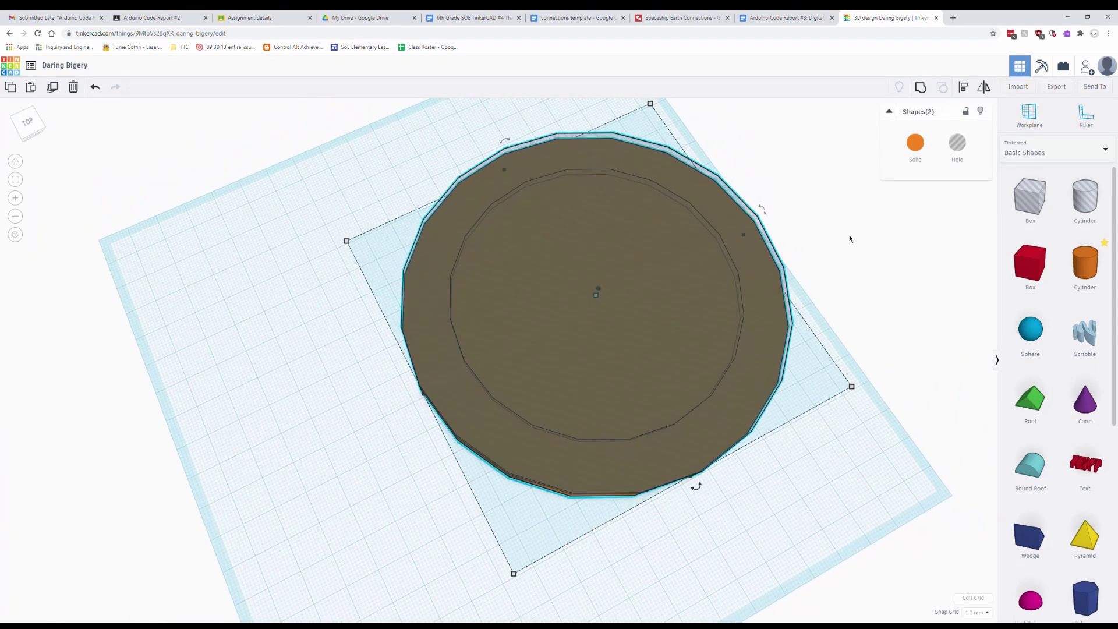
left_click(923, 87)
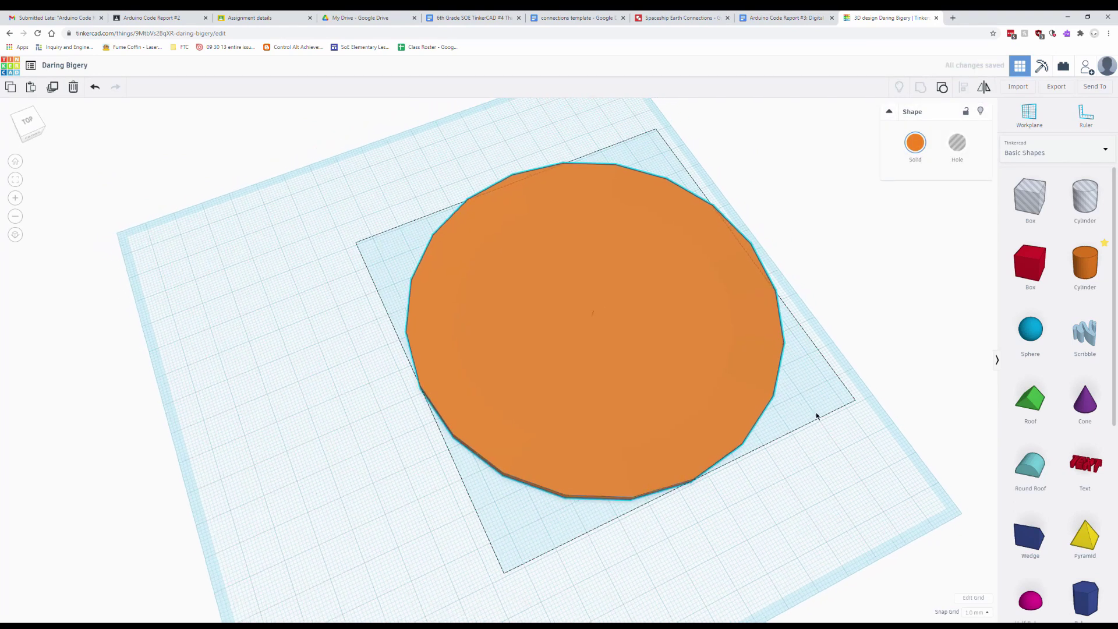
right_click_drag(817, 416, 522, 401)
key("Escape")
left_click(523, 422)
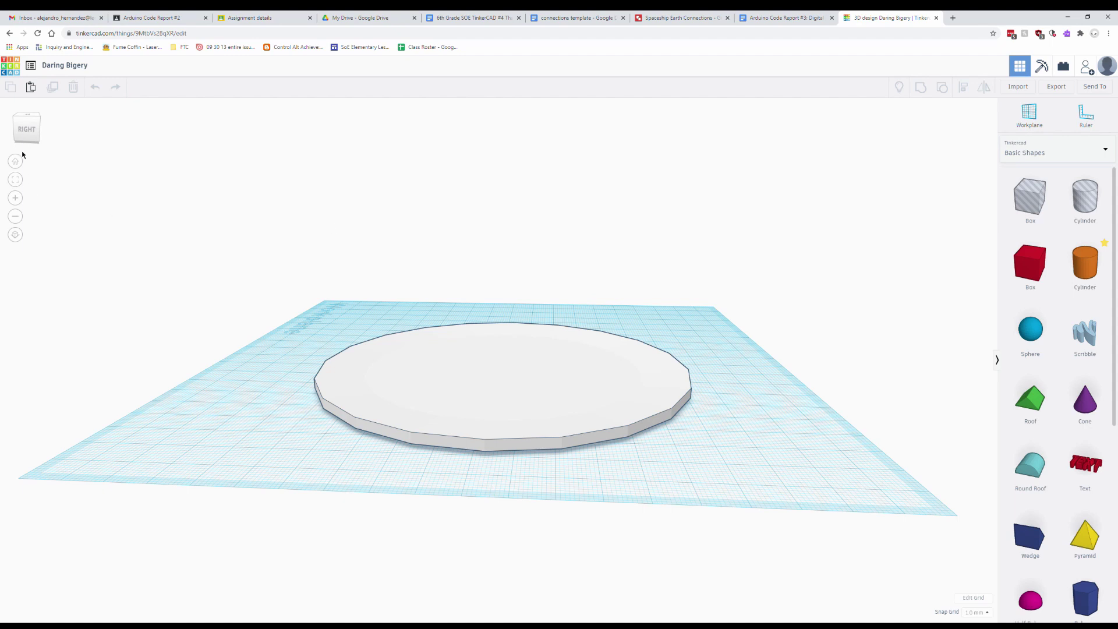
Step: From My Designs, create a new blank design, 'Sizzling Malmu-Snaget', for the fork
left_click(32, 69)
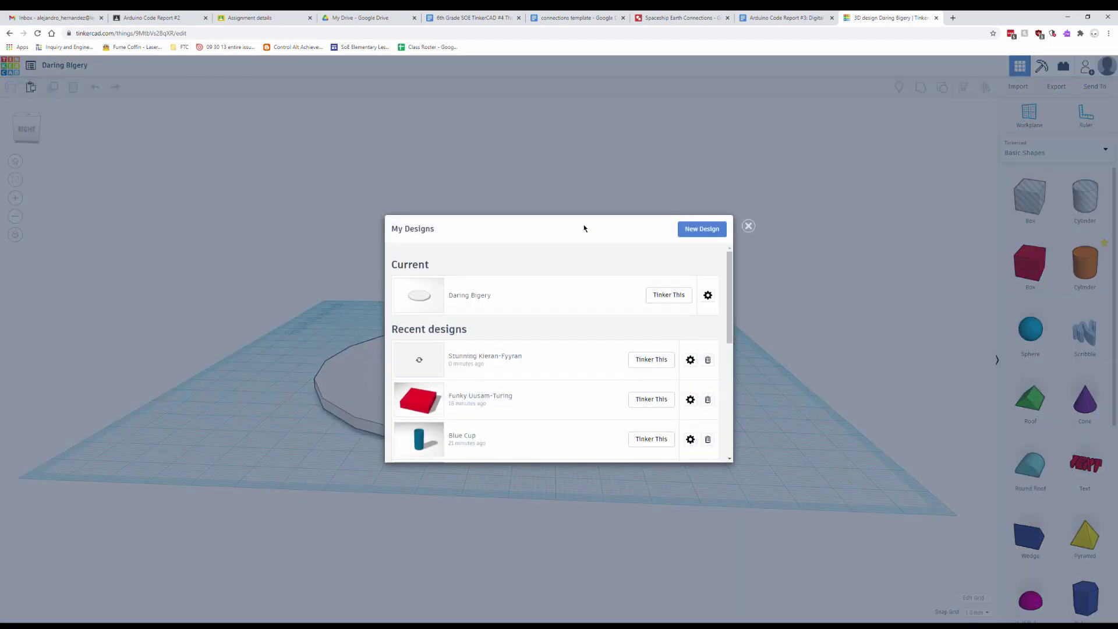
left_click(702, 229)
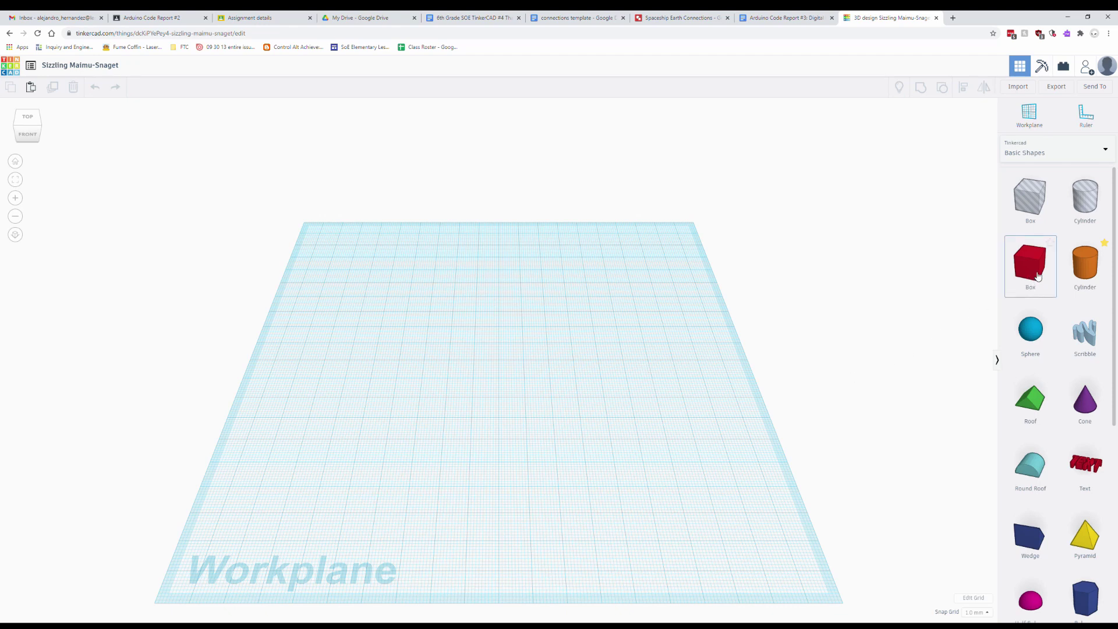
Step: Place a red box on the workplane and set its height to 5 mm
left_click_drag(1038, 276, 570, 359)
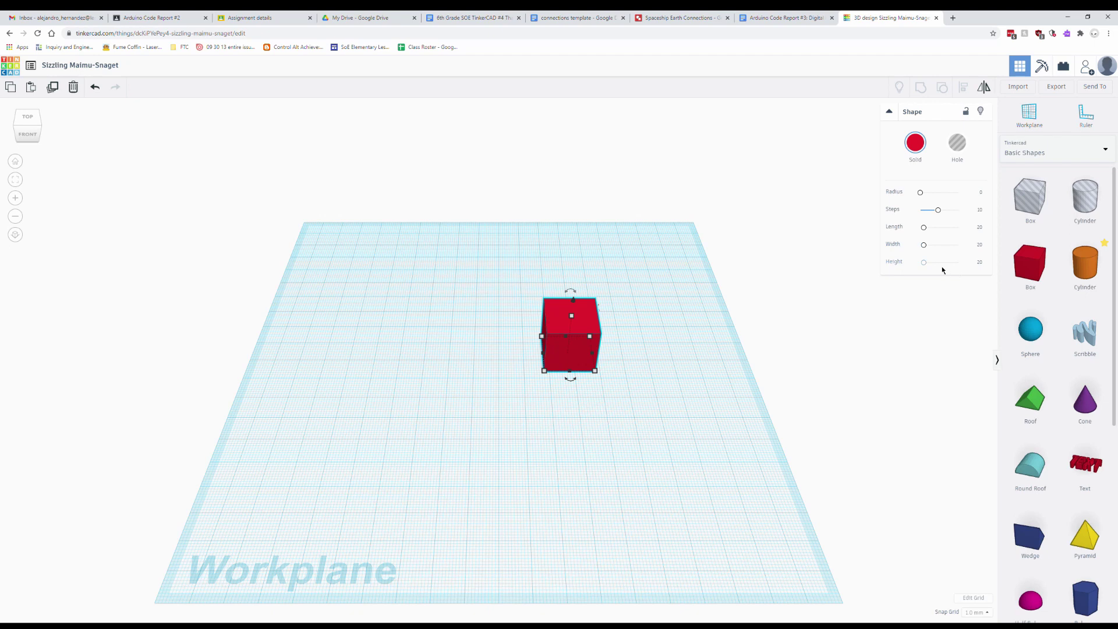
left_click(980, 262)
type("5")
key("Return")
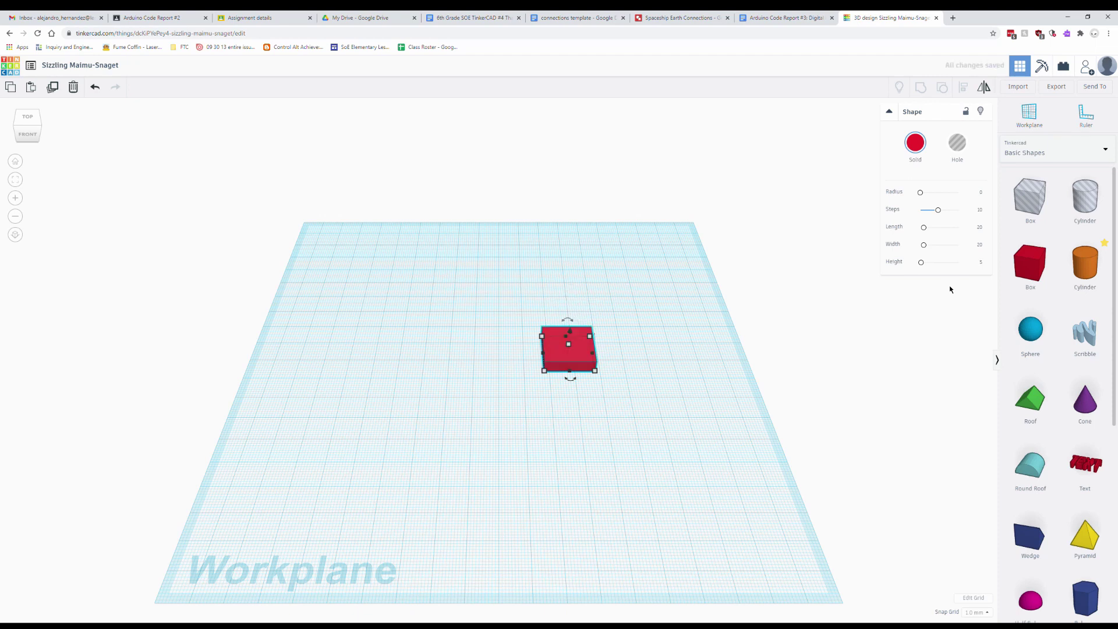
right_click_drag(630, 329, 596, 339)
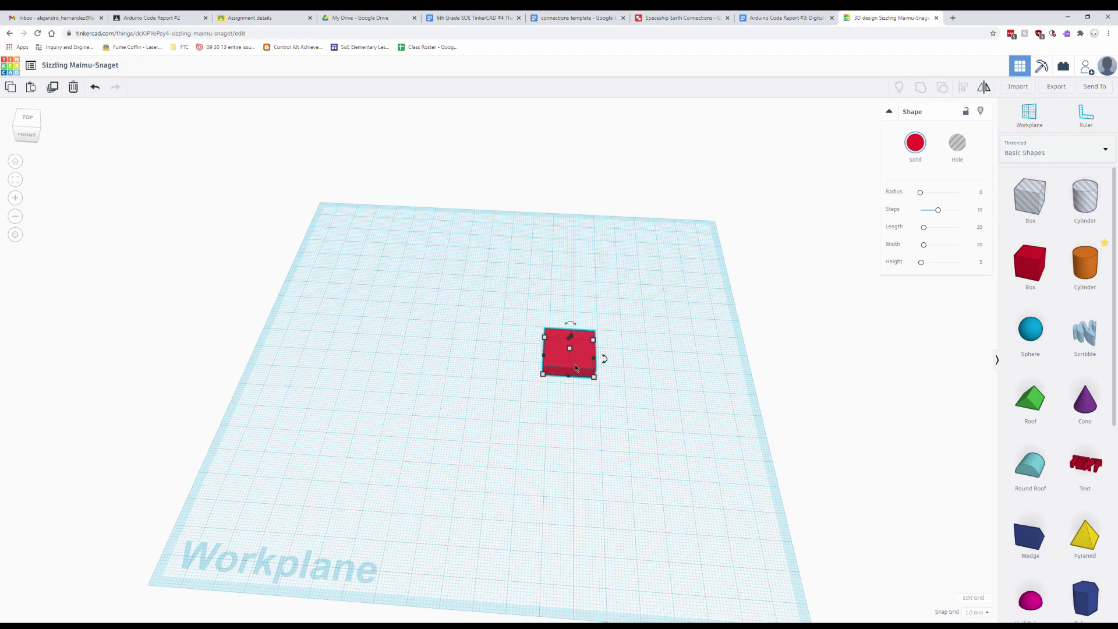
right_click_drag(622, 327, 612, 317)
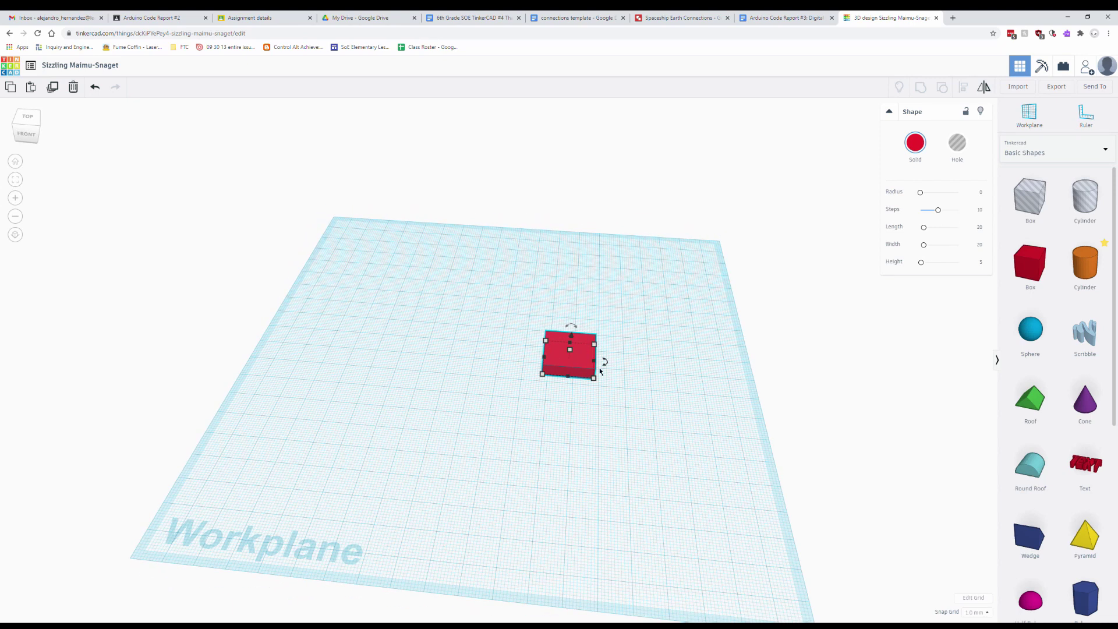
Step: Narrow the box to 8 mm wide, stretch it to 60 mm long, and move it right
left_click(980, 245)
type("10")
key("Return")
left_click(980, 245)
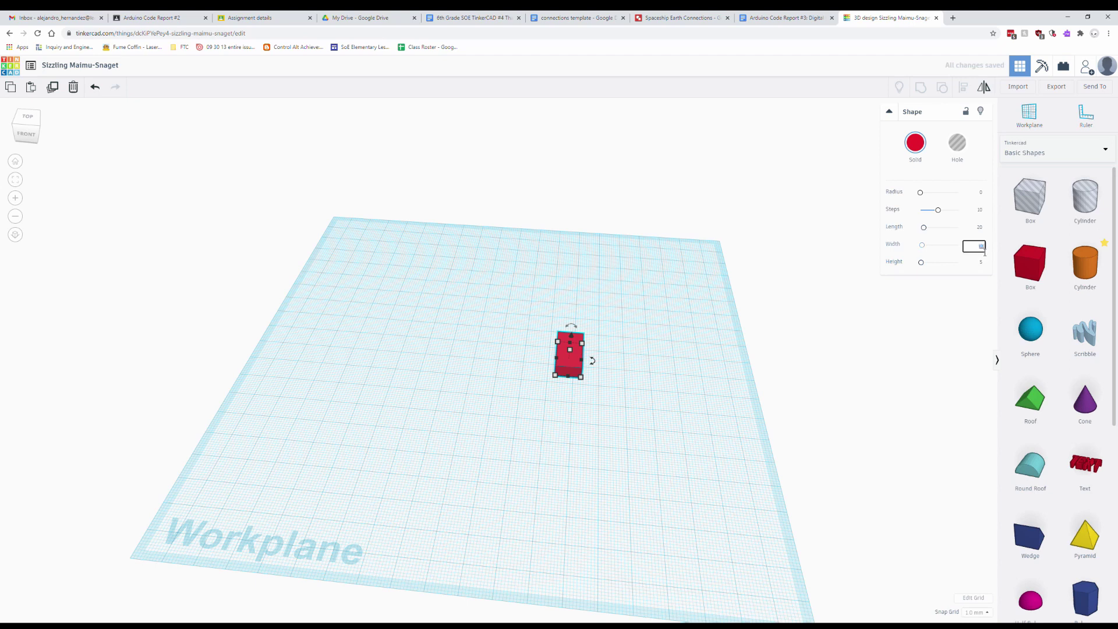
type("8")
key("Return")
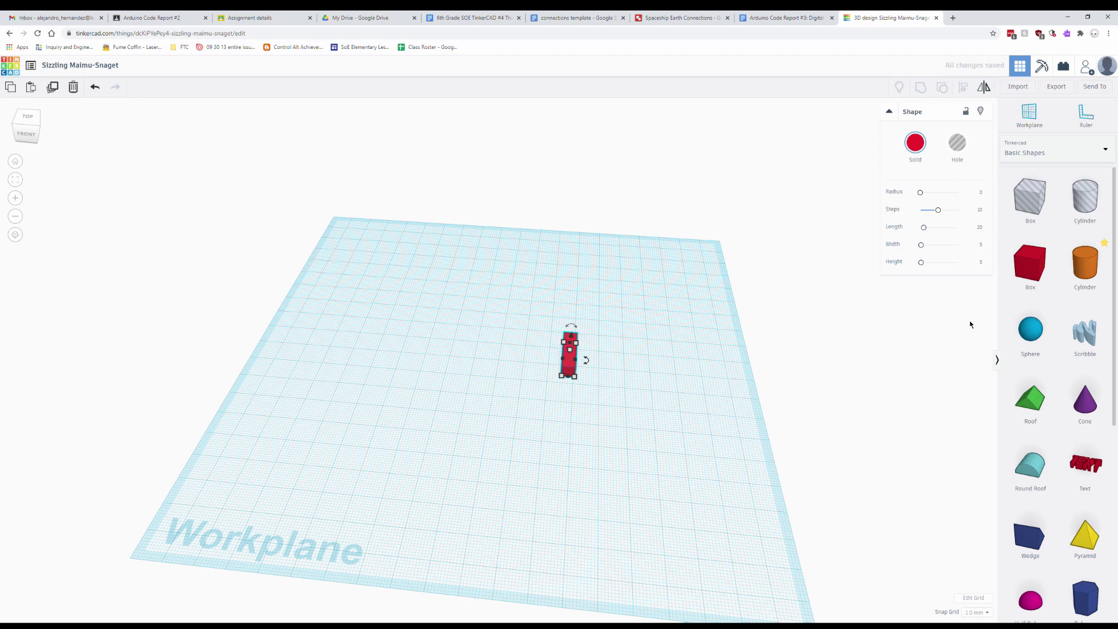
right_click_drag(815, 358, 756, 386)
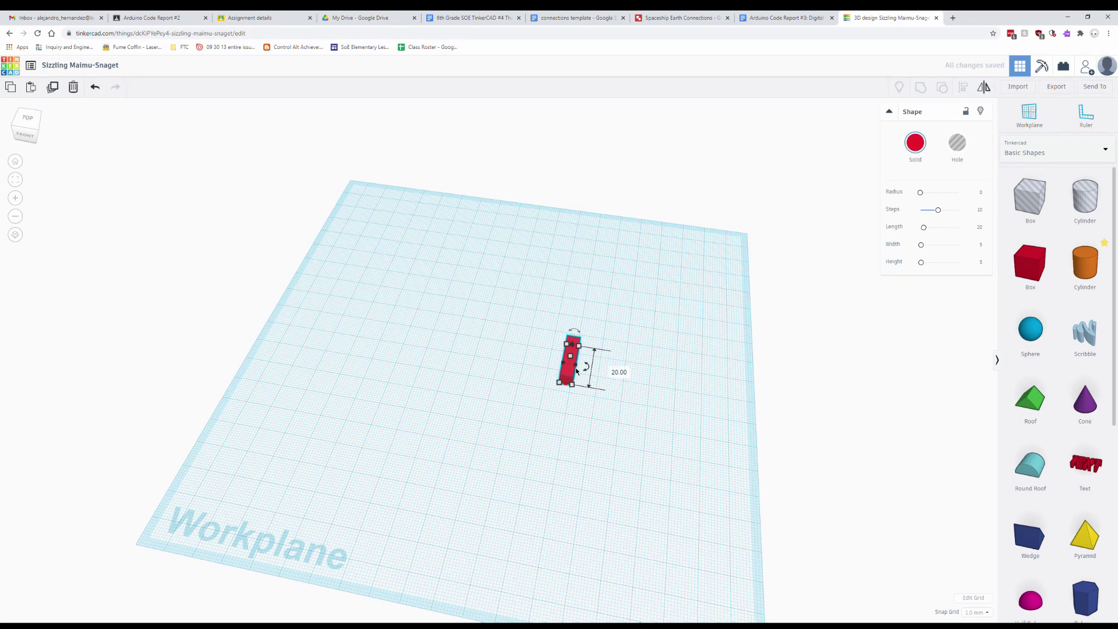
left_click(981, 228)
type("60")
key("Return")
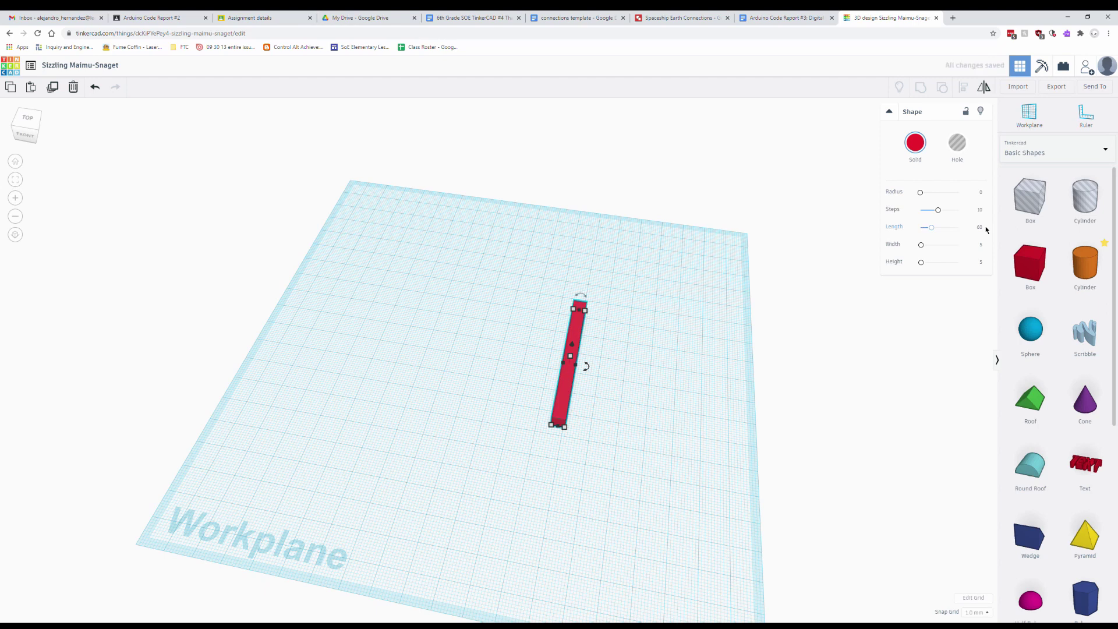
right_click_drag(666, 455, 981, 467)
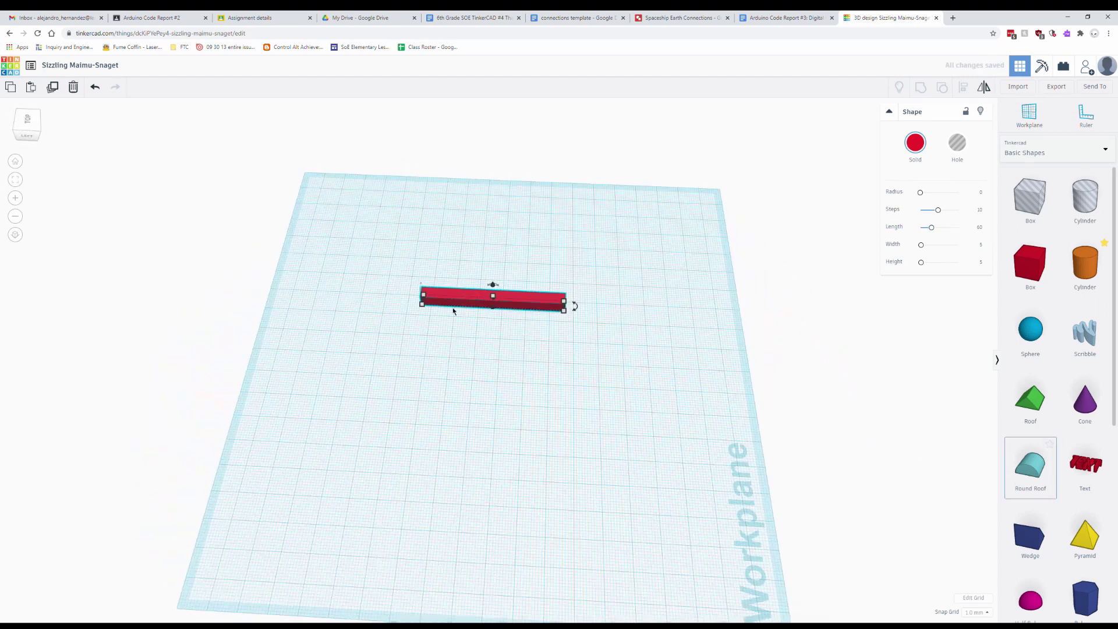
left_click_drag(519, 301, 620, 364)
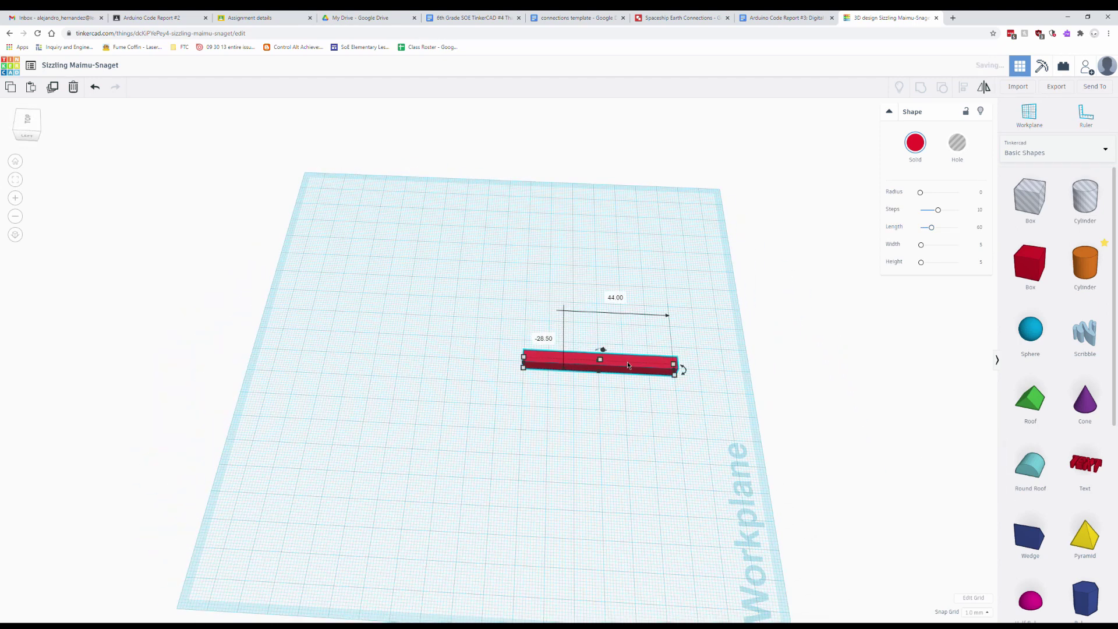
Step: Add a second box beside the bar with height 5 and length 5
left_click(684, 445)
right_click_drag(684, 445, 687, 429)
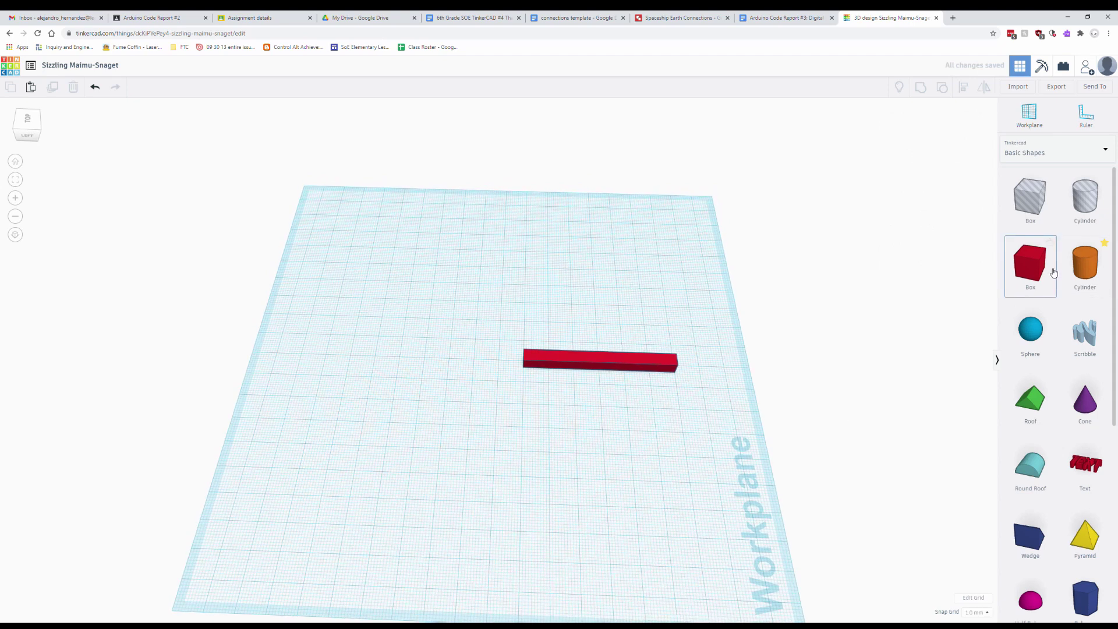
left_click_drag(1044, 273, 490, 354)
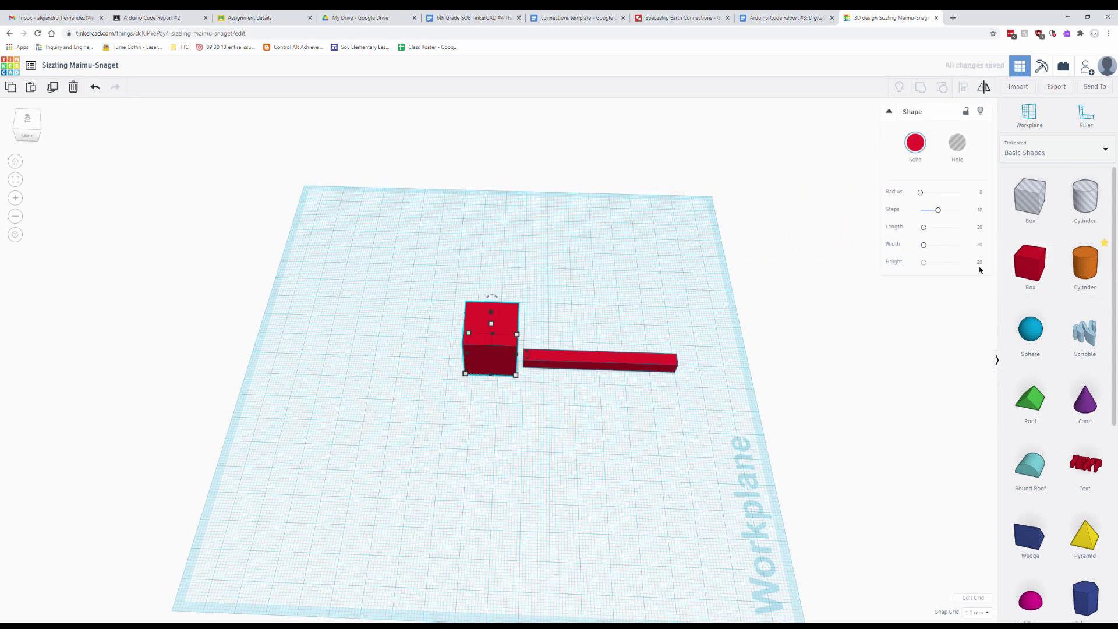
left_click(980, 263)
type("5")
key("Return")
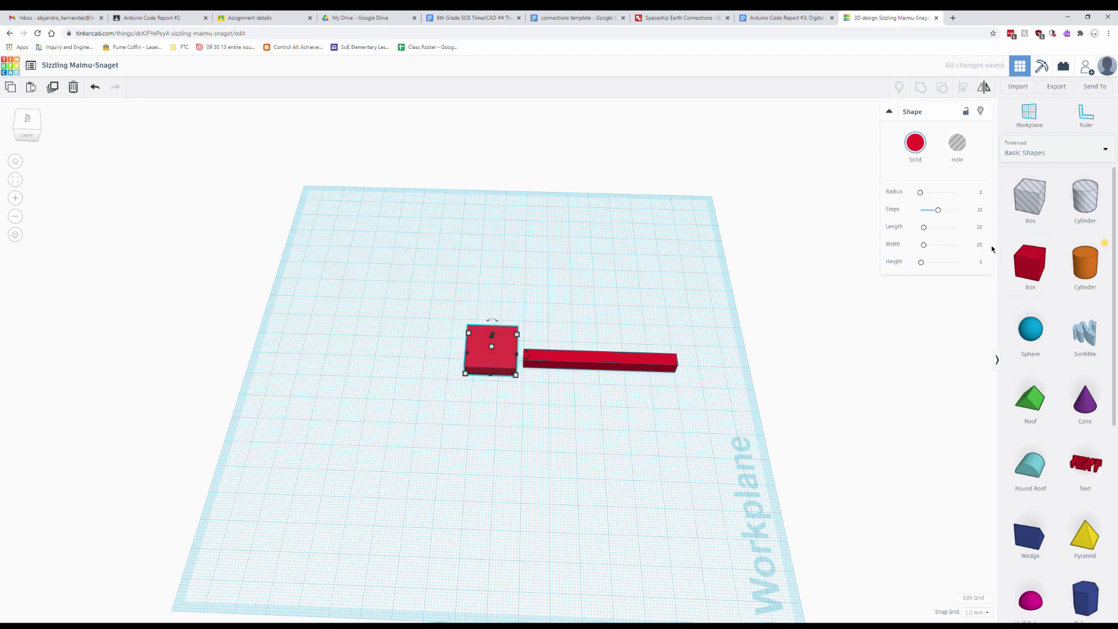
left_click(981, 228)
type("5")
key("Return")
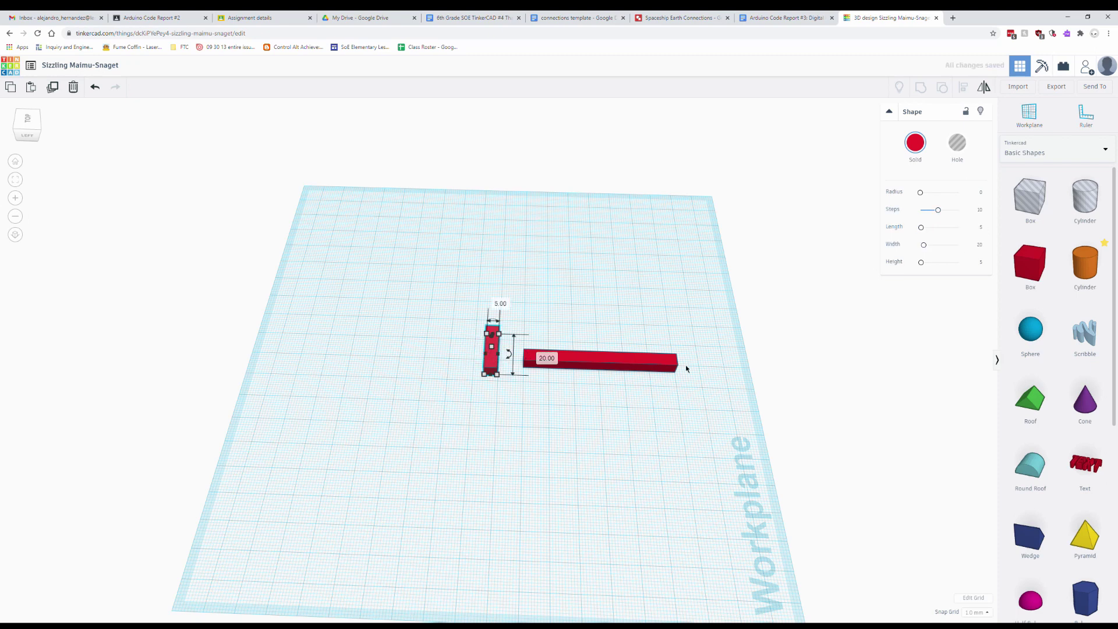
Step: Move the crosspiece to the bar's end and align them, centring the bar on it
left_click(652, 397)
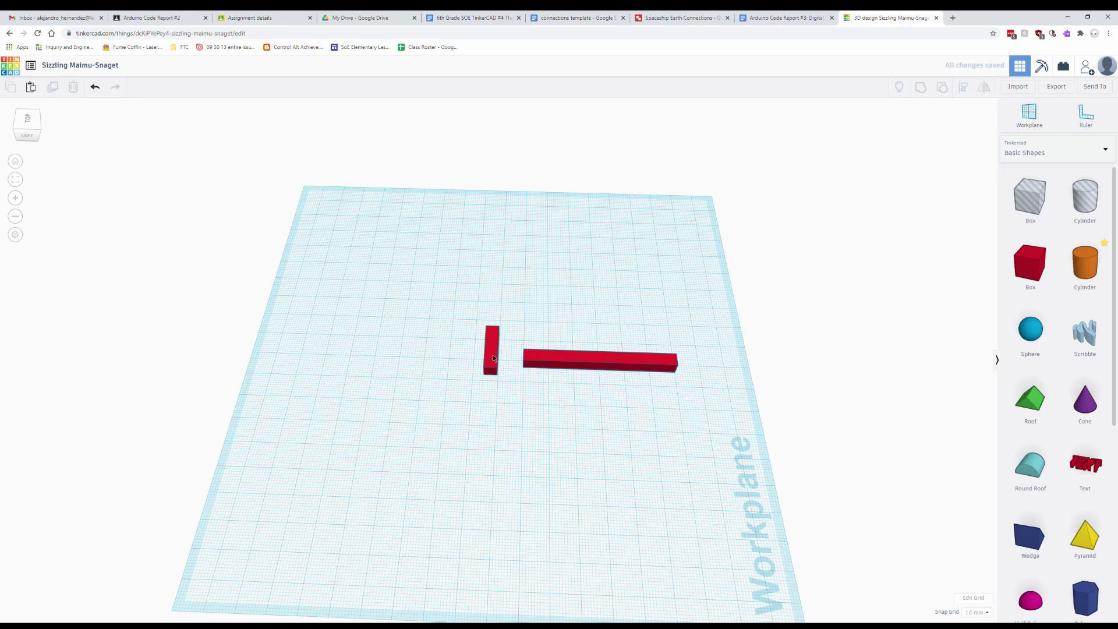
left_click_drag(493, 355, 508, 366)
left_click(547, 379)
left_click_drag(468, 317, 711, 409)
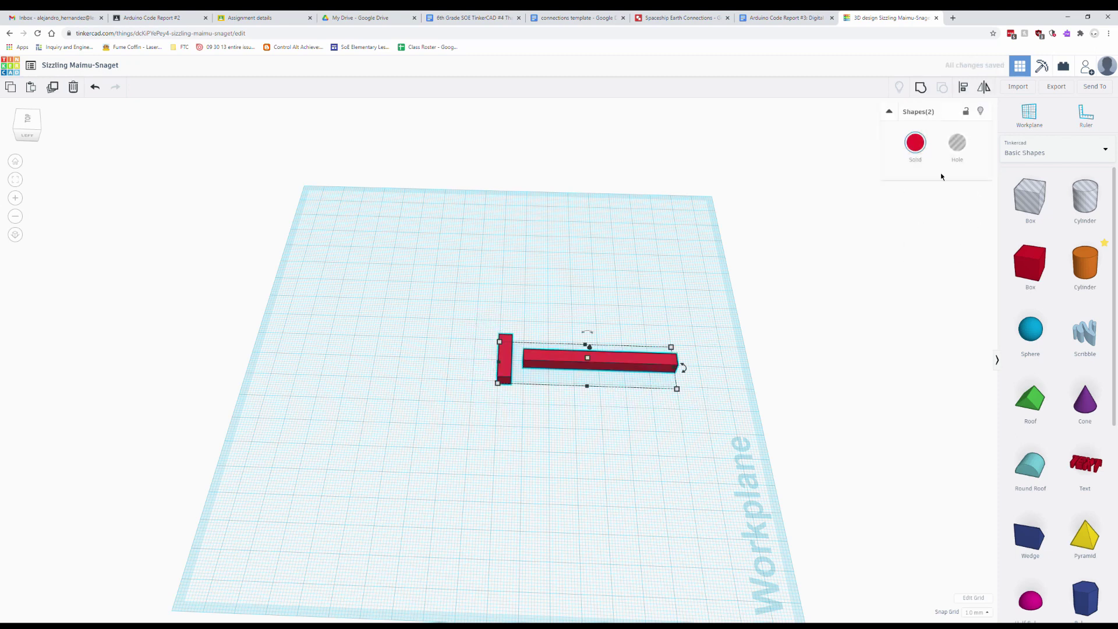
left_click(965, 86)
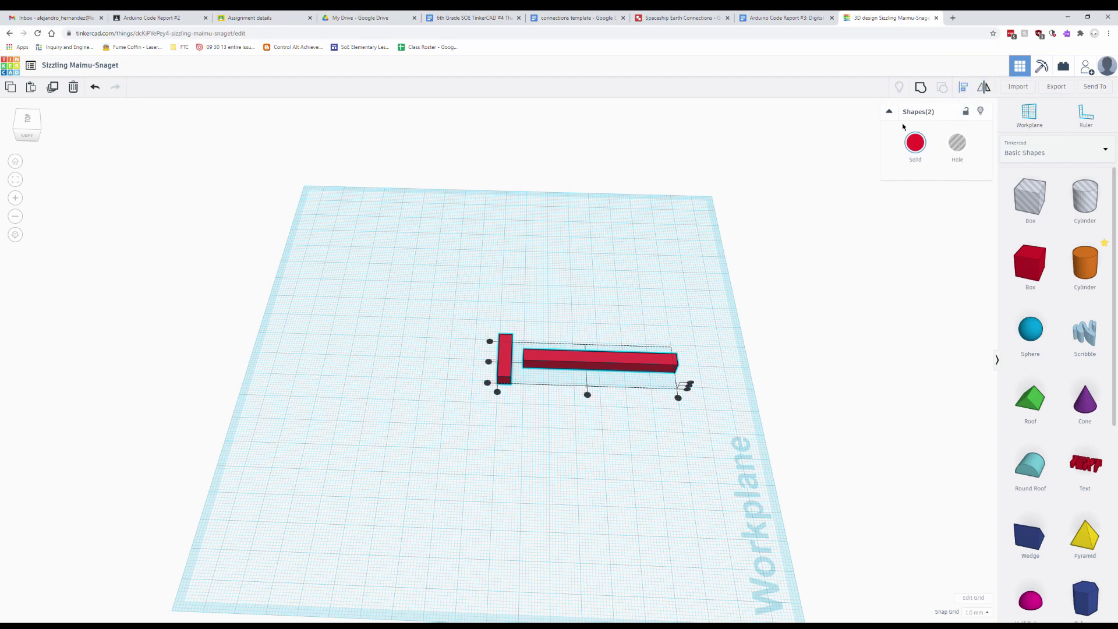
left_click(498, 394)
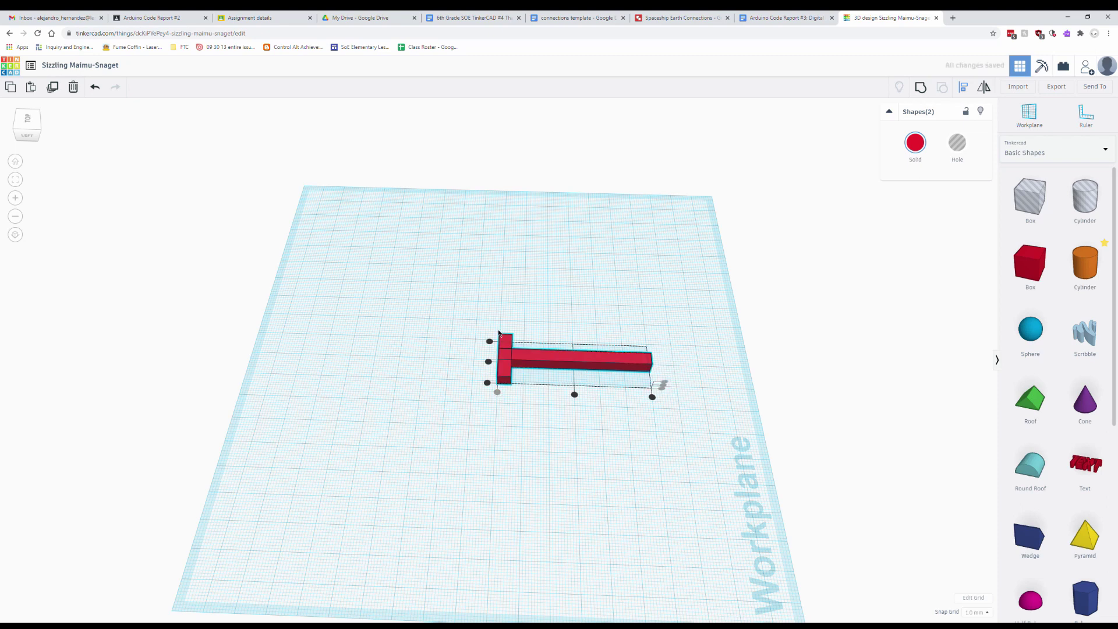
left_click(517, 426)
key("l")
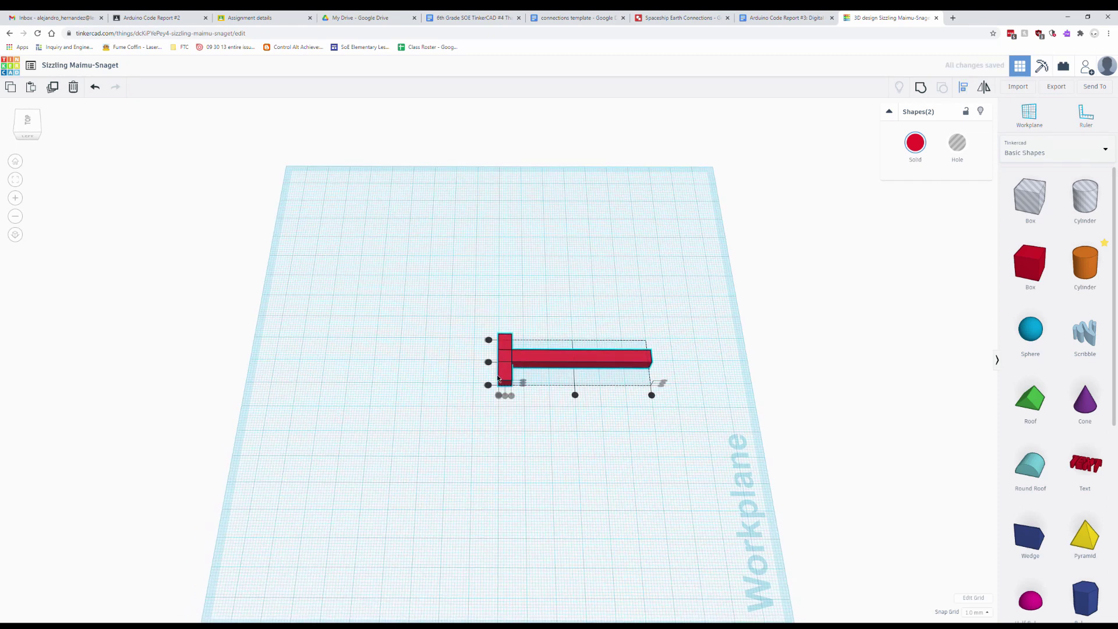
left_click(489, 362)
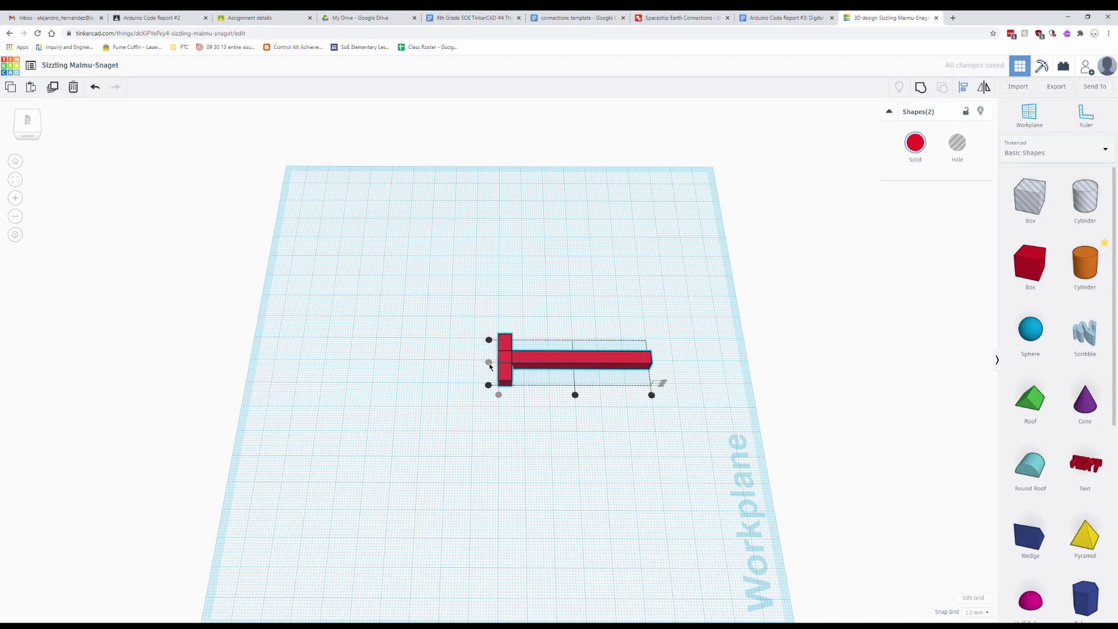
Step: Zoom in and reselect the parts until the whole T shape is selected
left_click(925, 94)
left_click(575, 354)
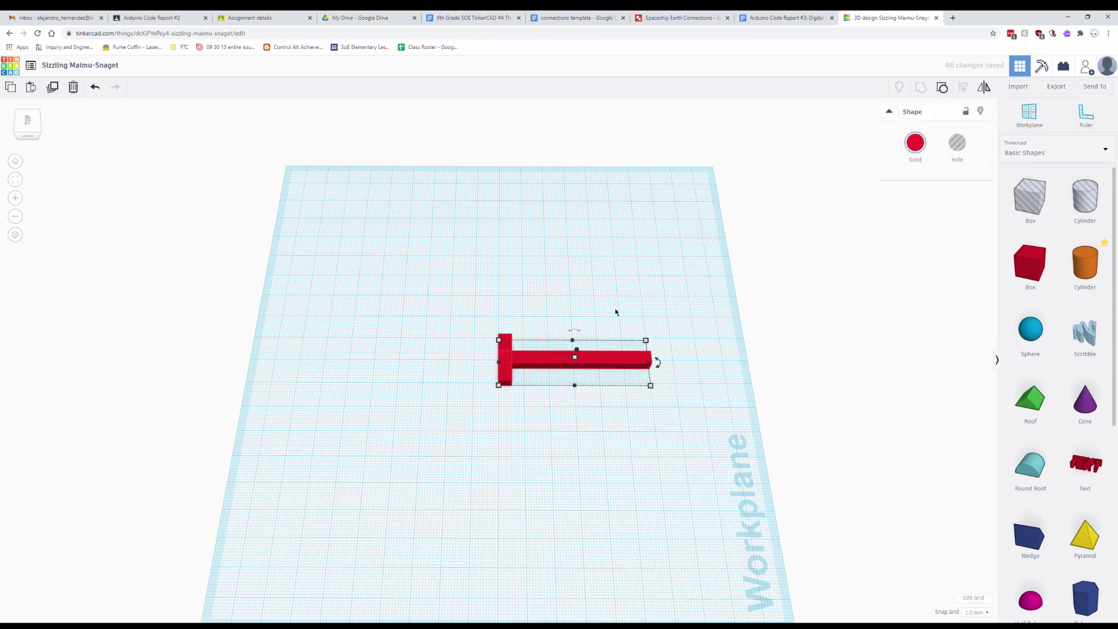
scroll(501, 367, "up", 3)
left_click(736, 330)
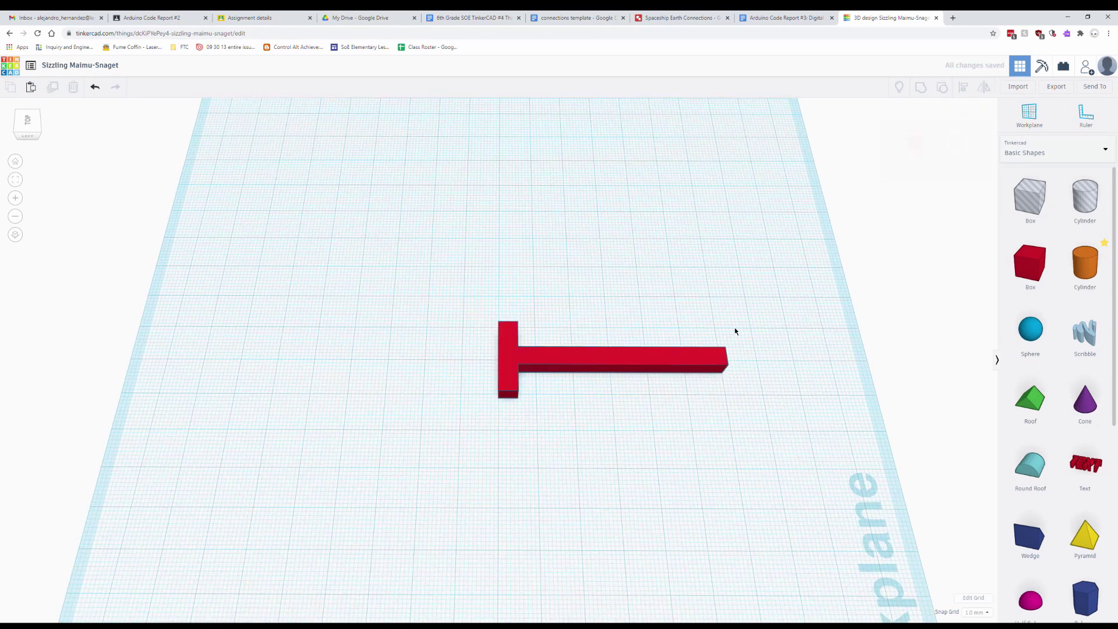
left_click(692, 373)
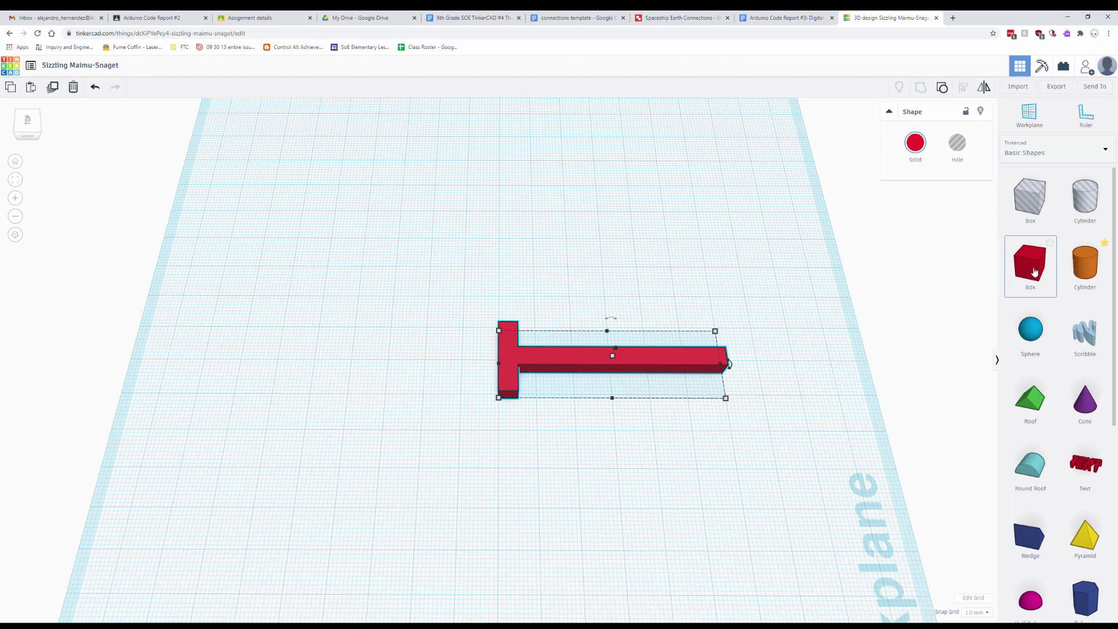
Step: Add a third box left of the T, 5 mm tall and 1 mm wide
left_click_drag(1034, 272, 439, 372)
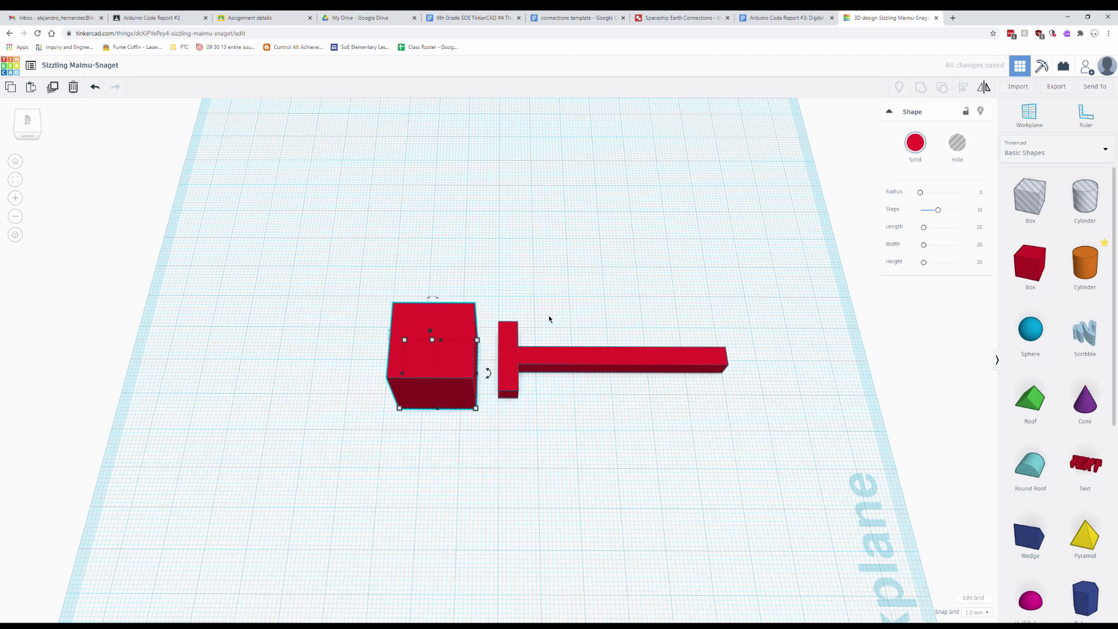
left_click(982, 264)
type("5")
key("Return")
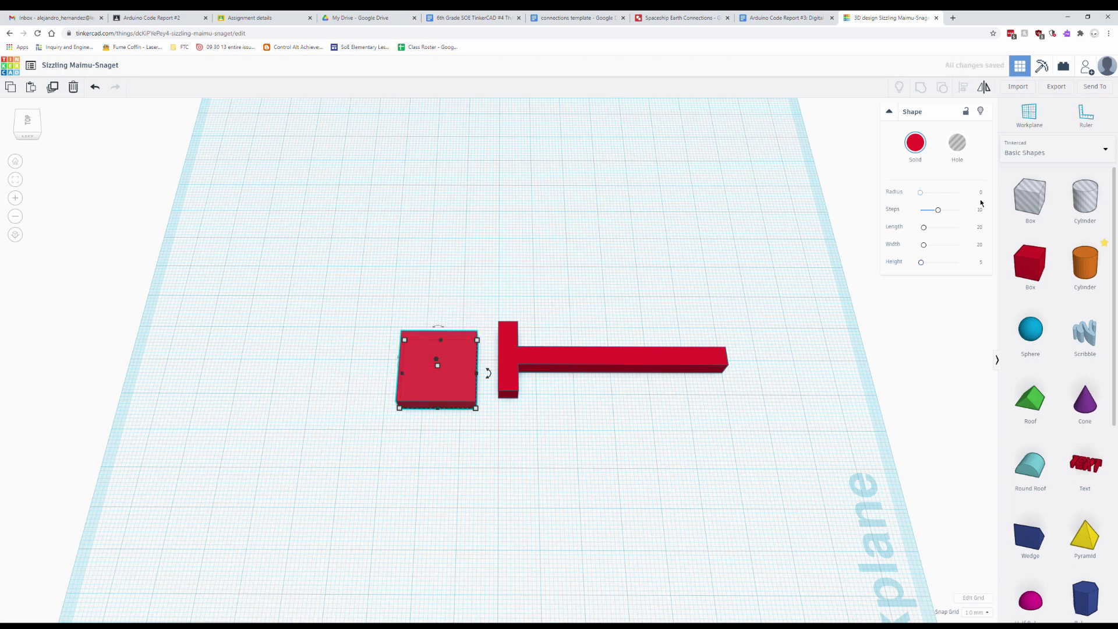
left_click(984, 247)
type("1")
key("Return")
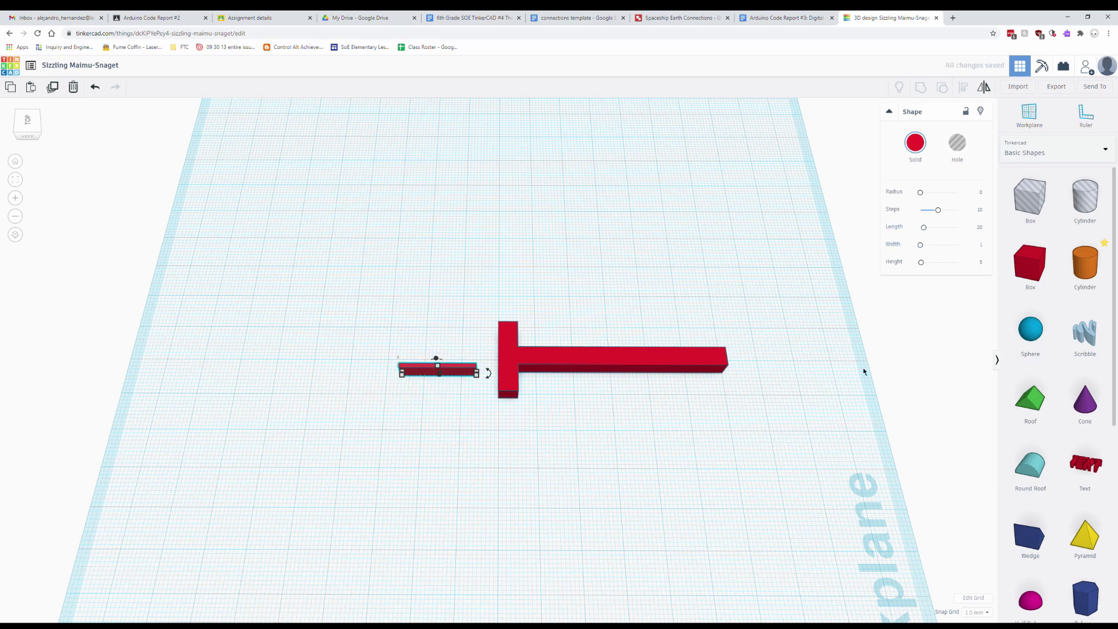
Step: Align the thin bar to the T's front edge and nudge it right against the crosspiece
left_click(527, 437)
left_click(449, 367)
left_click_drag(379, 299, 798, 457)
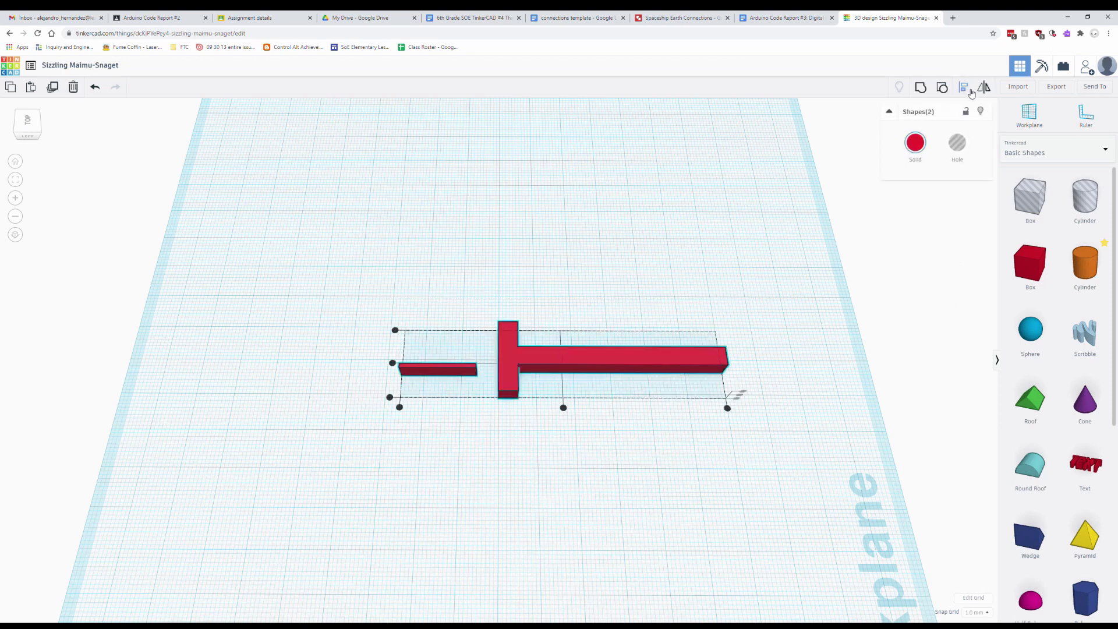
left_click(390, 397)
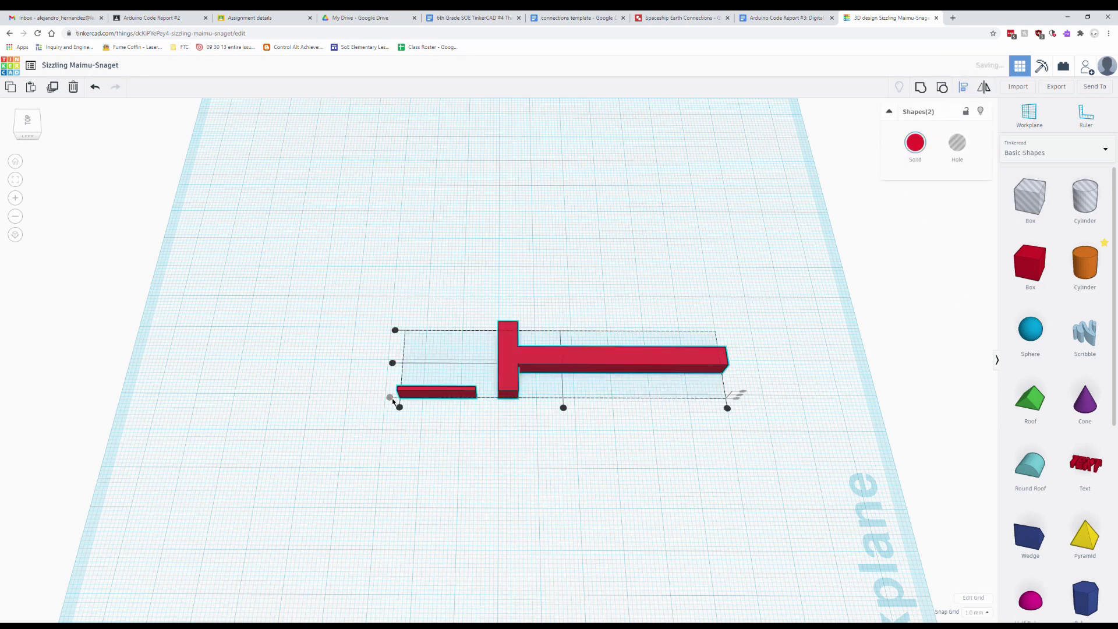
left_click(495, 405)
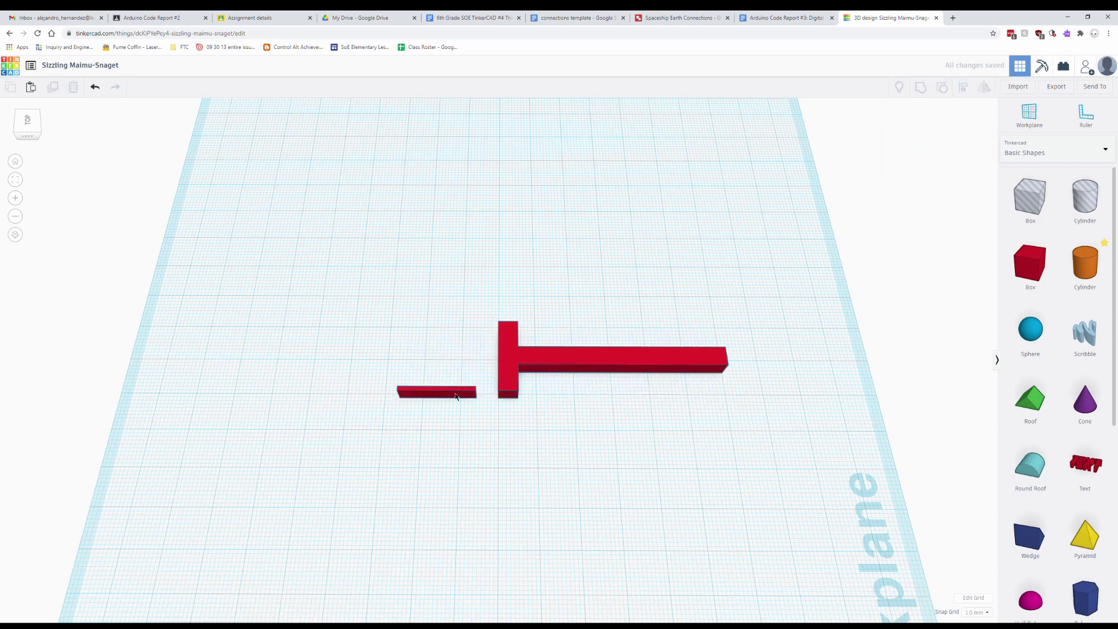
left_click(455, 396)
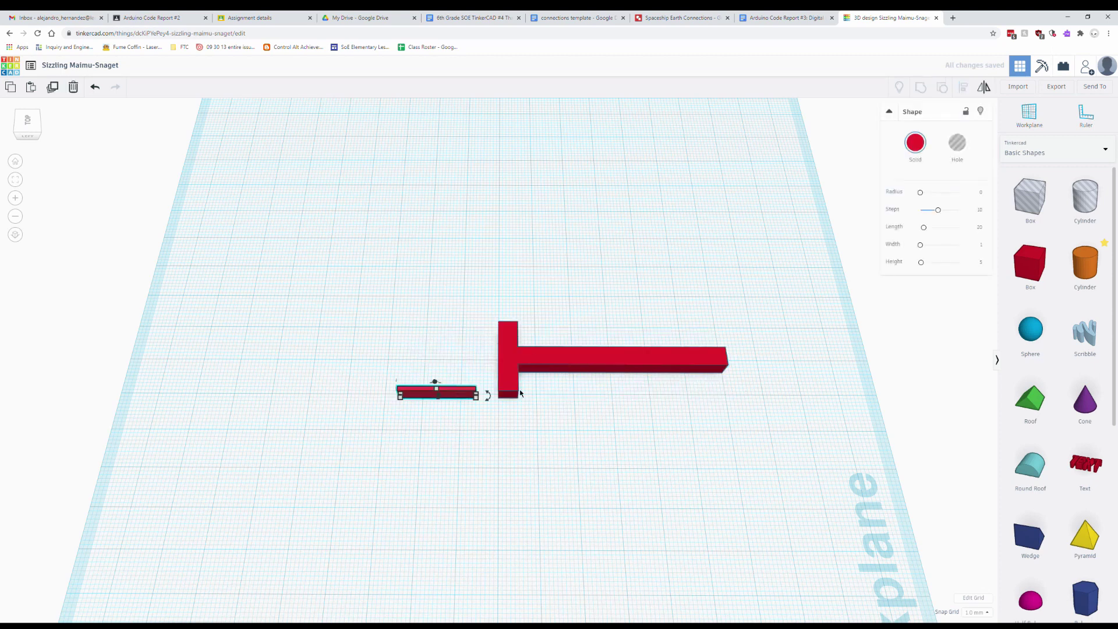
key("Right")
key("Right")
key("Right")
key("Right")
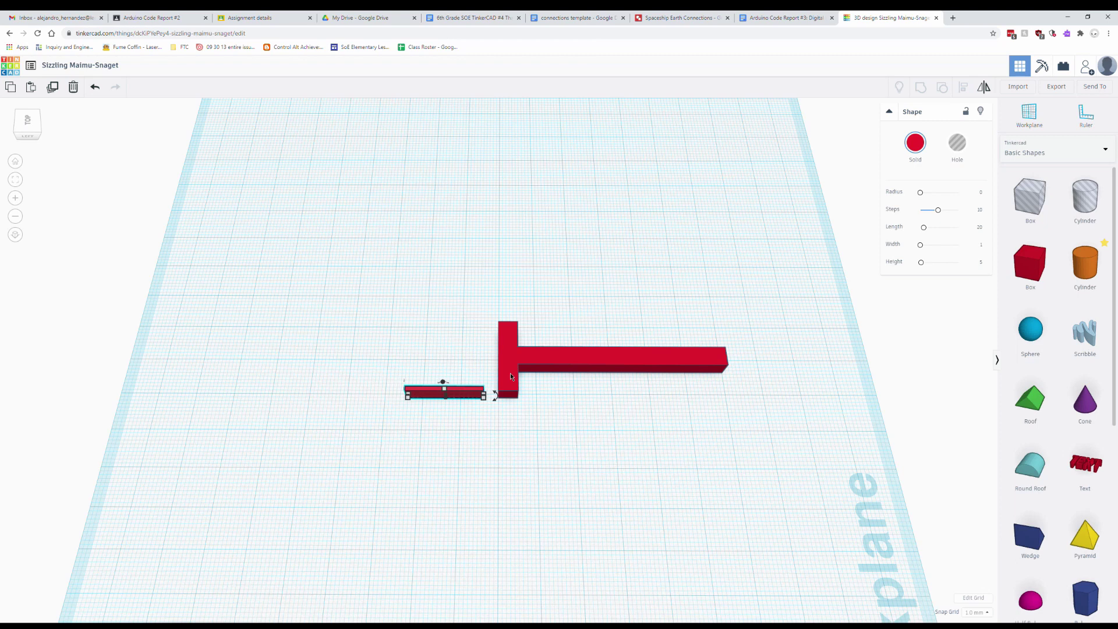
key("Right")
key("Right")
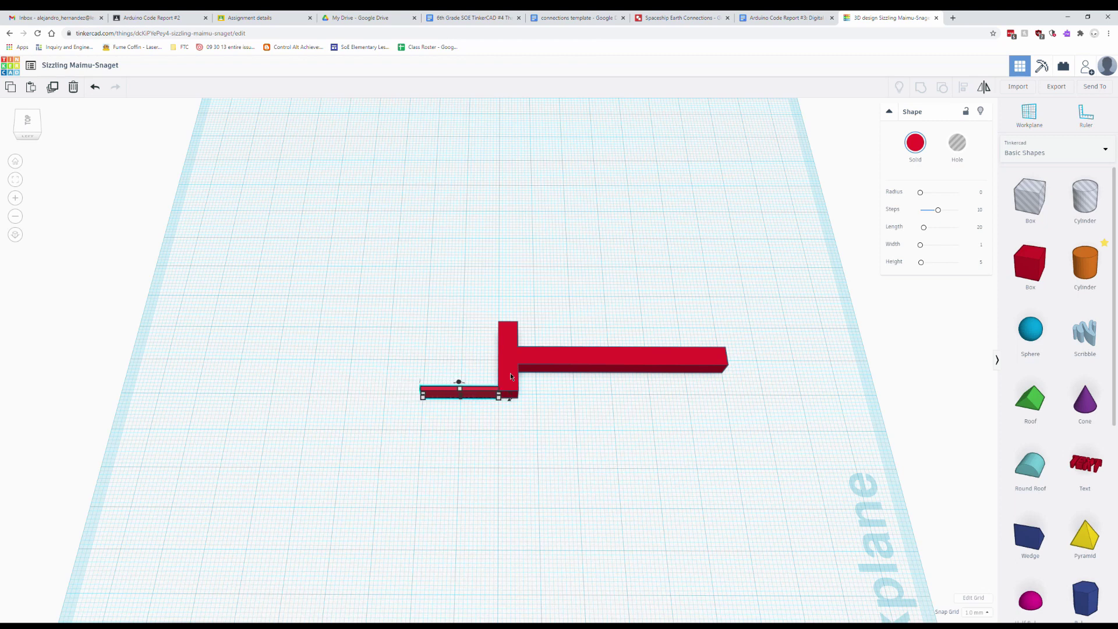
left_click(545, 458)
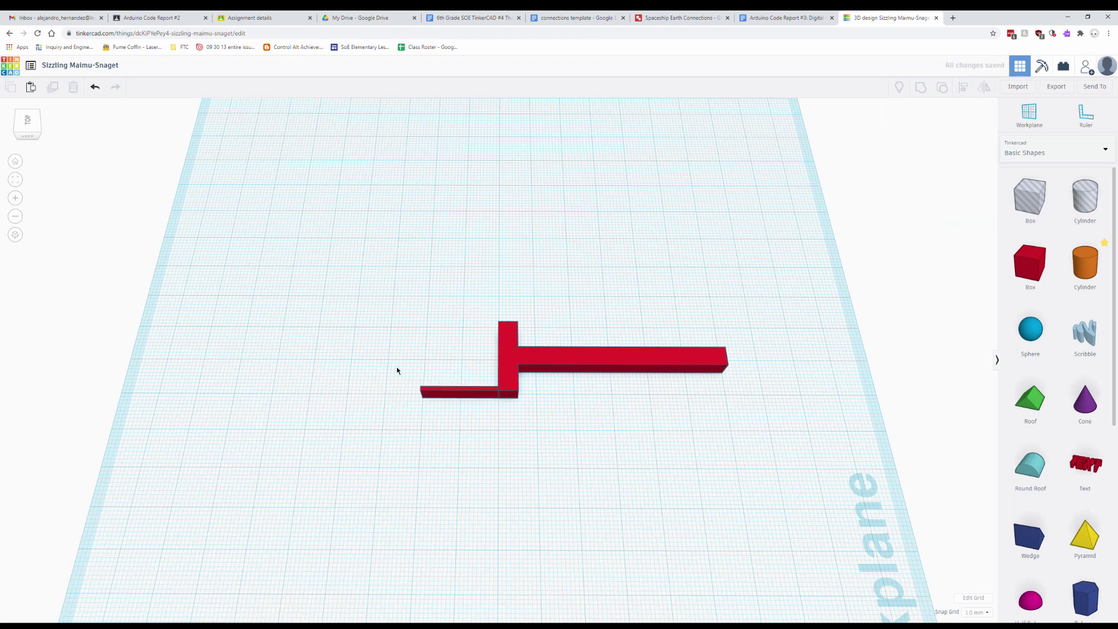
Step: Duplicate the tine and nudge the copy to the crosspiece's back end, parallel to the first
left_click(488, 399)
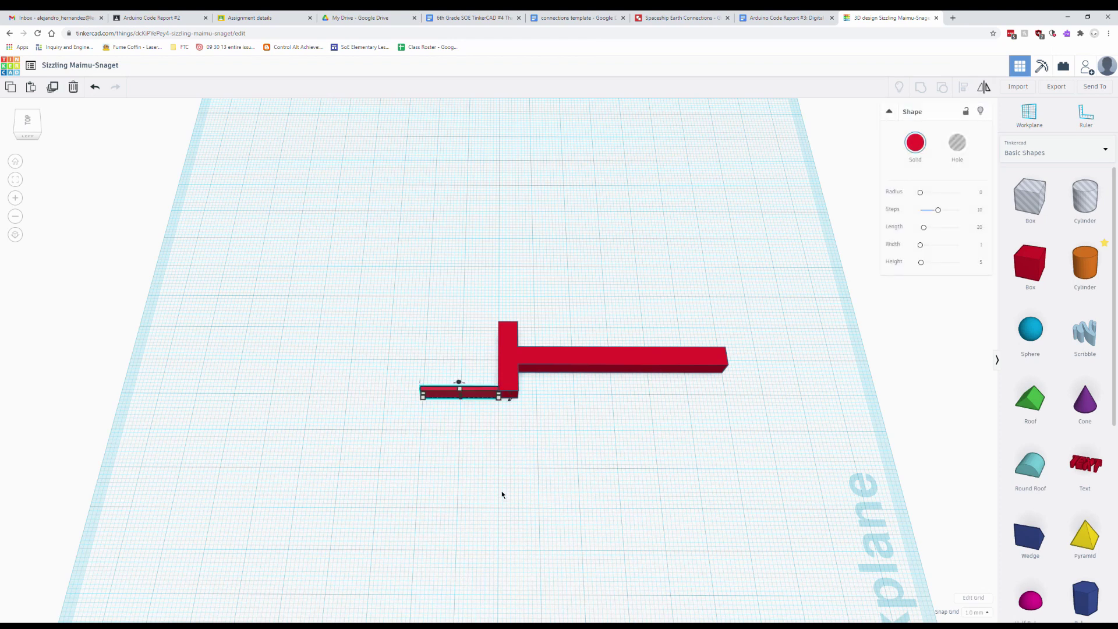
key("ctrl+d")
key("shift+Right")
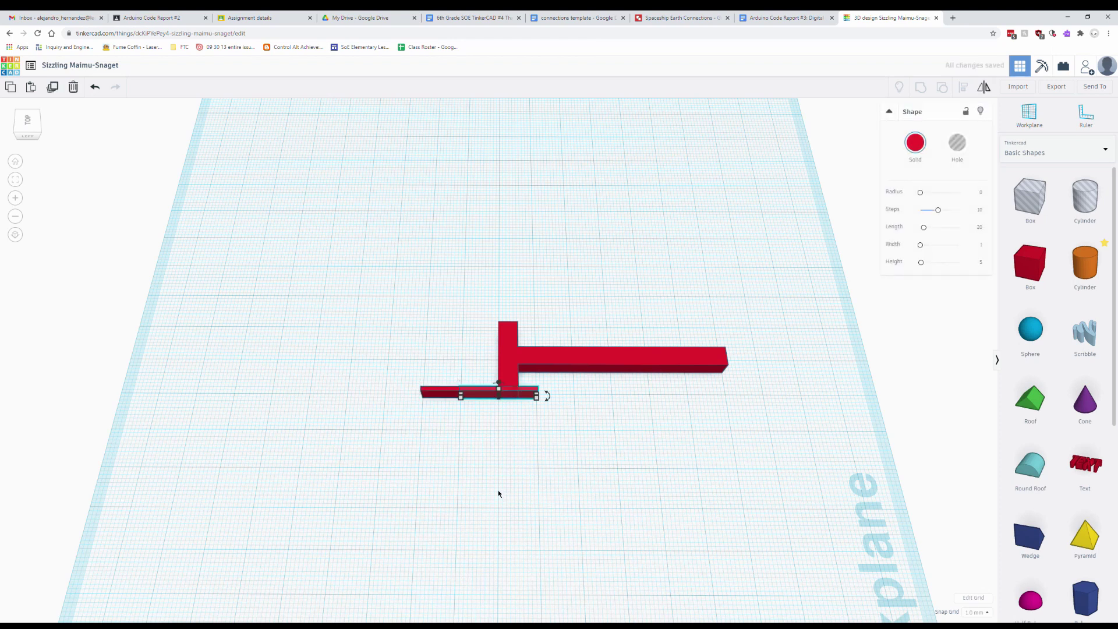
key("Left")
key("Left")
key("Left")
key("Left")
key("Left")
key("Left")
key("Left")
key("Left")
key("Left")
key("Left")
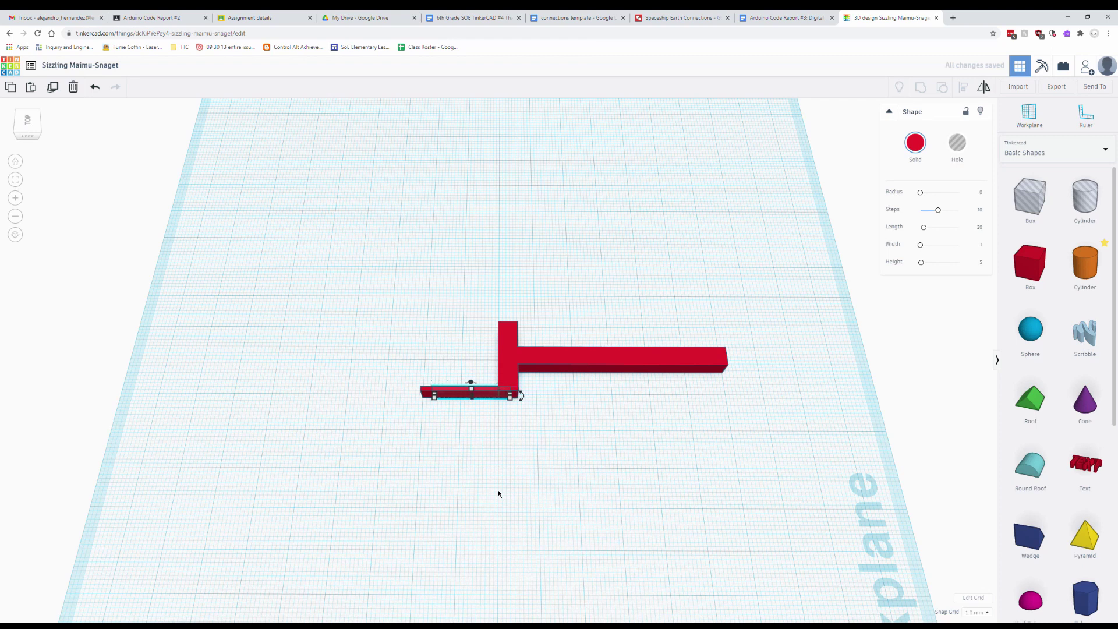
key("Up")
key("Up")
key("Up")
key("Up")
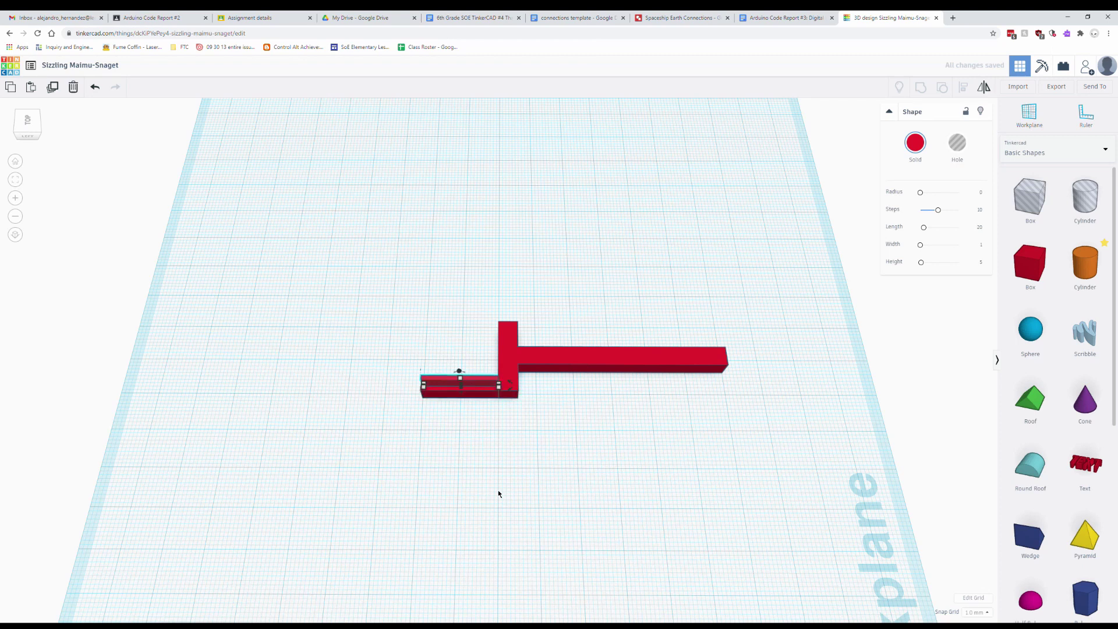
key("Up")
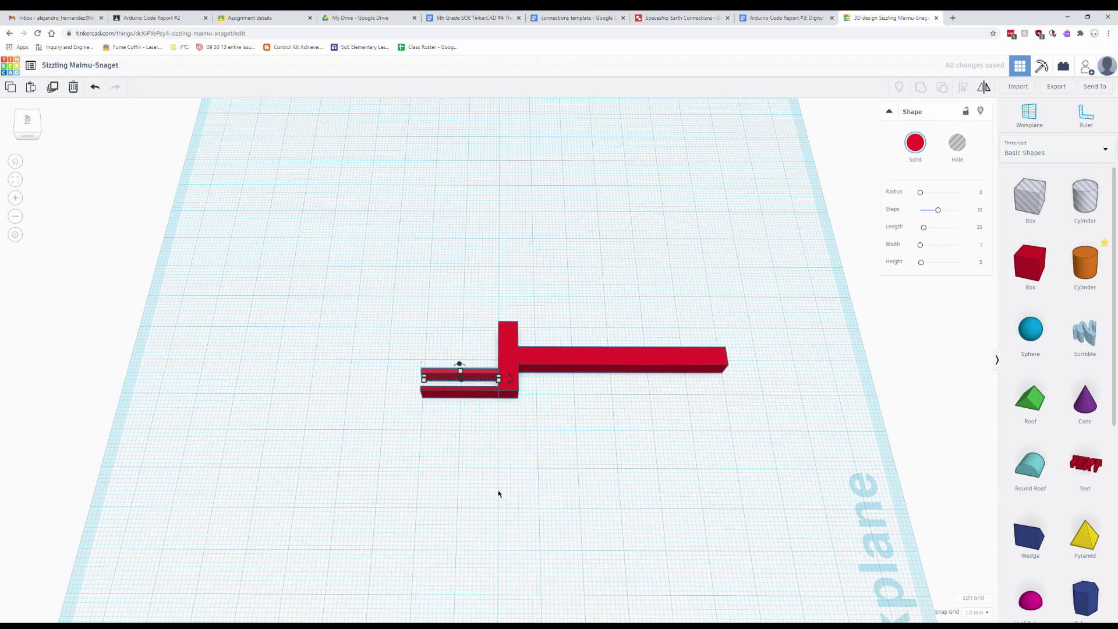
right_click_drag(643, 441, 618, 456)
key("Up")
key("Up")
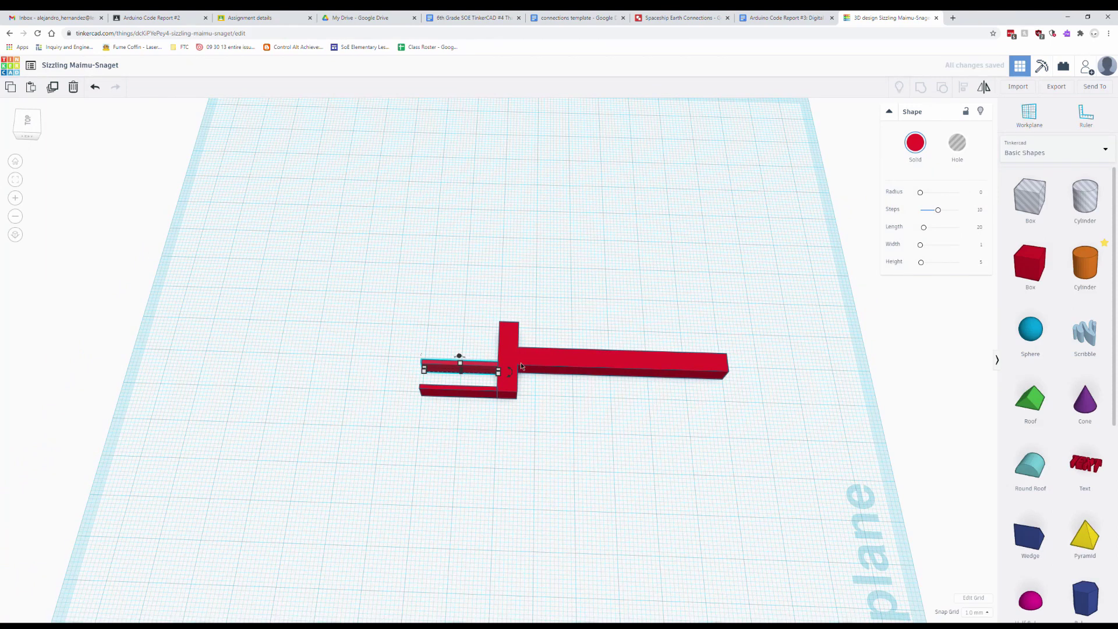
Step: Group the bar, crosspiece and both tines into one piece
left_click(541, 425)
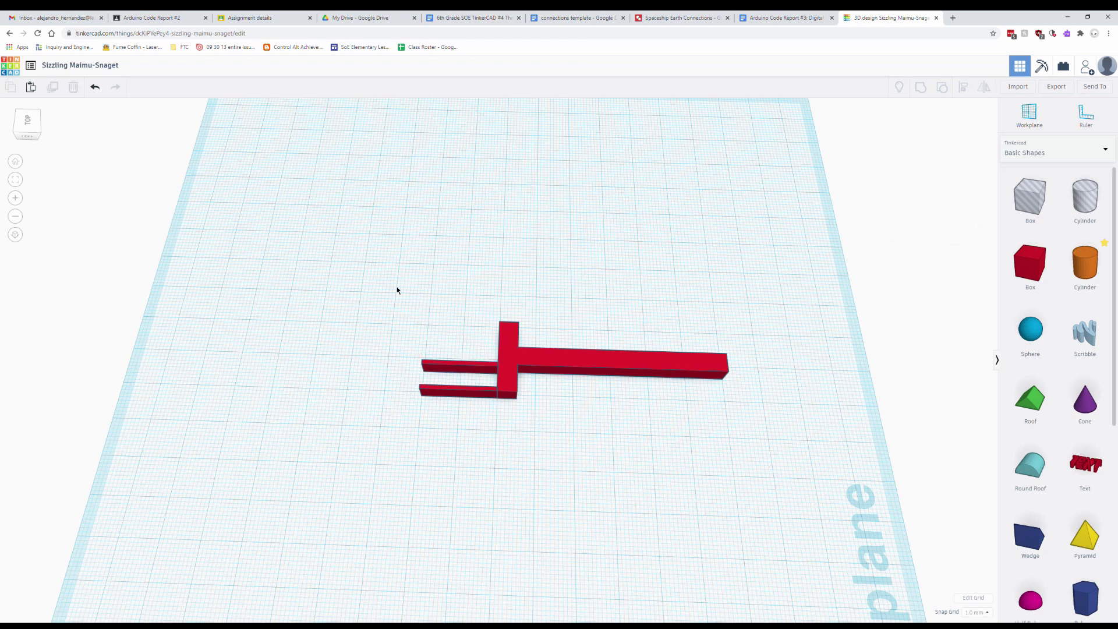
left_click_drag(393, 286, 808, 432)
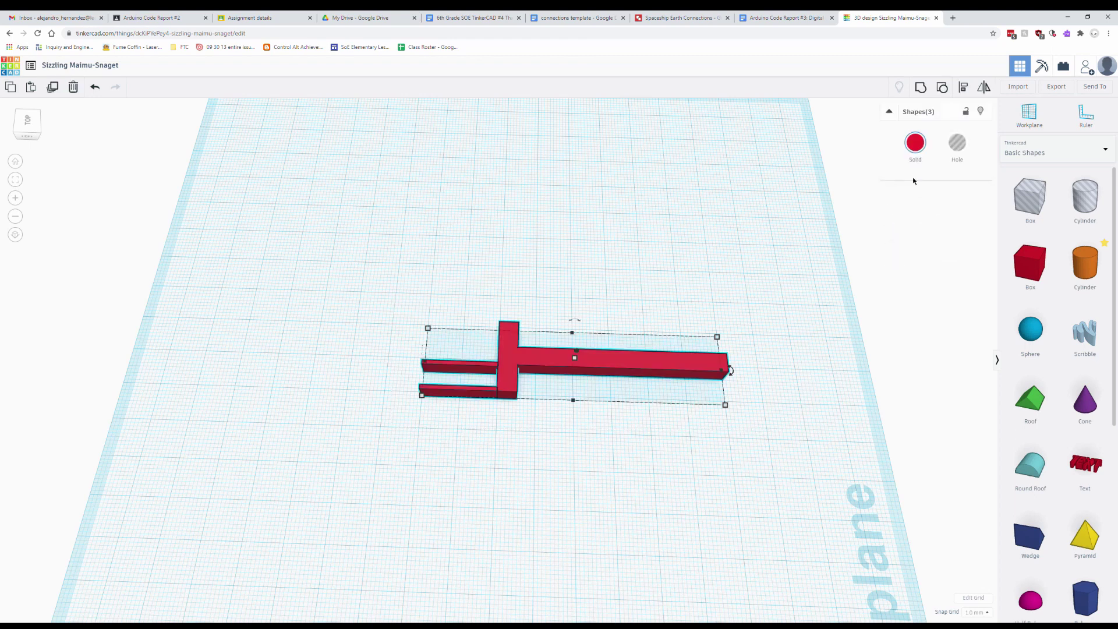
left_click(921, 88)
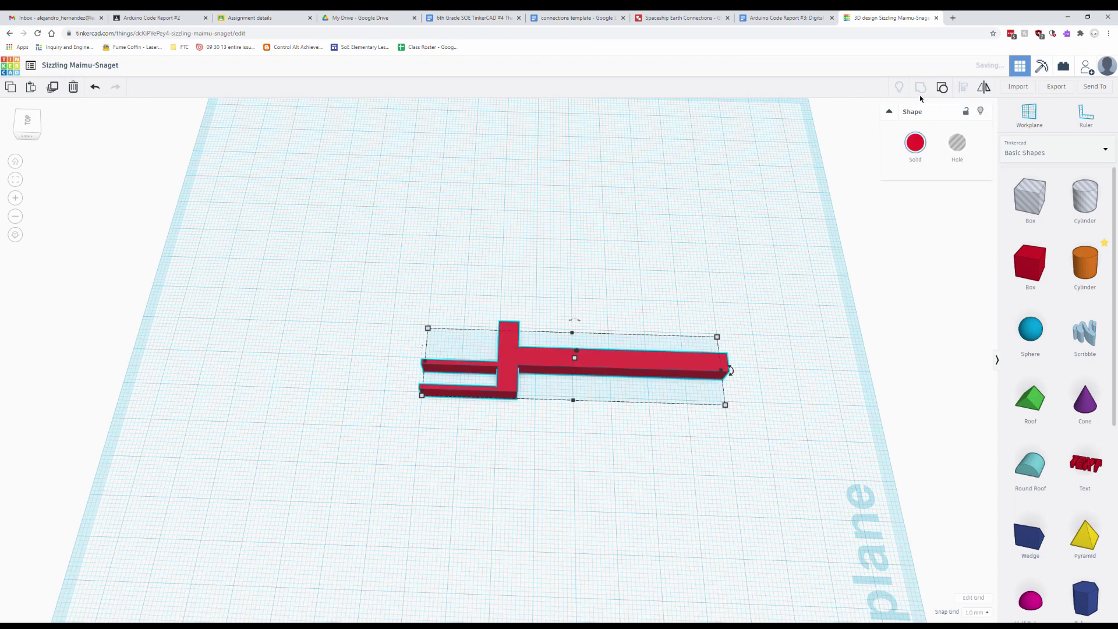
left_click(764, 411)
Step: Copy the grouped piece, move the copy above the original, and mirror it
left_click(550, 367)
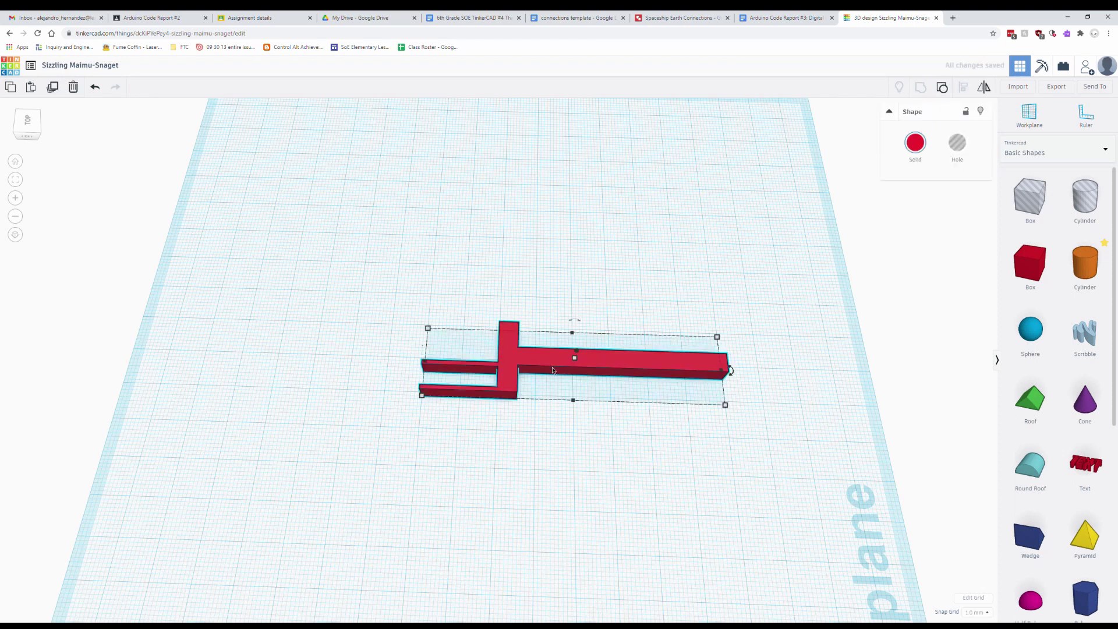
key("ctrl+c")
key("ctrl+v")
left_click_drag(749, 364, 591, 261)
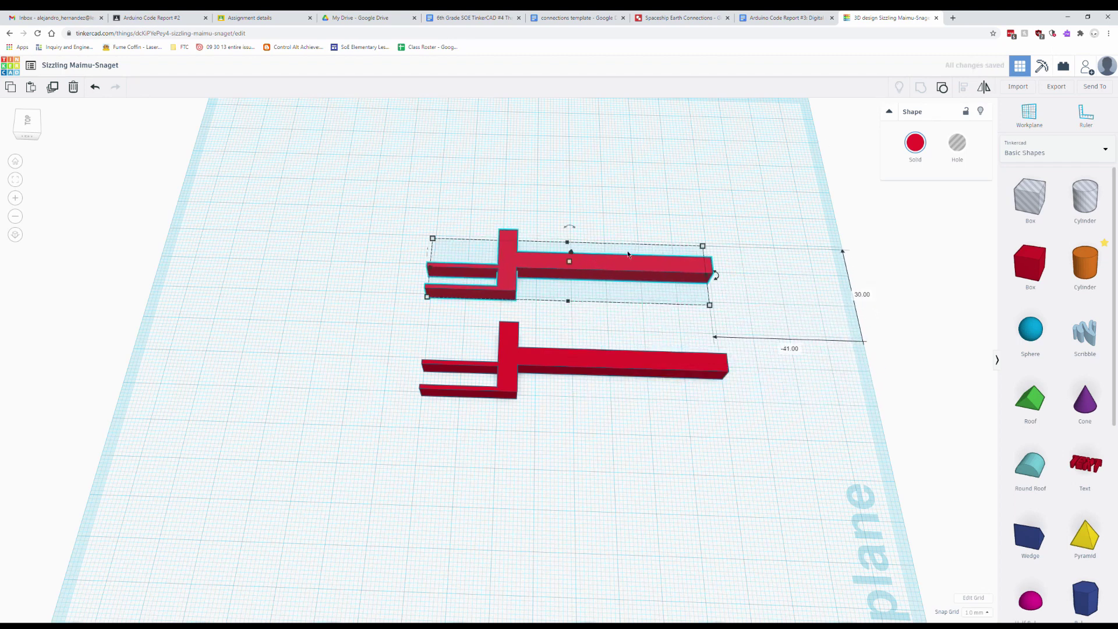
left_click(984, 89)
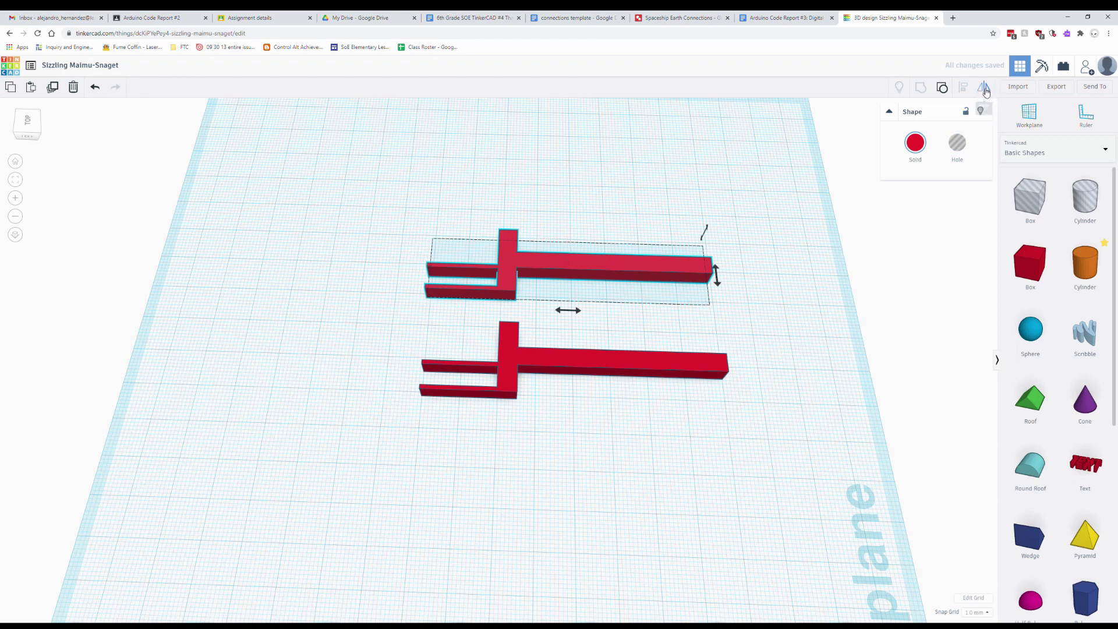
left_click(719, 276)
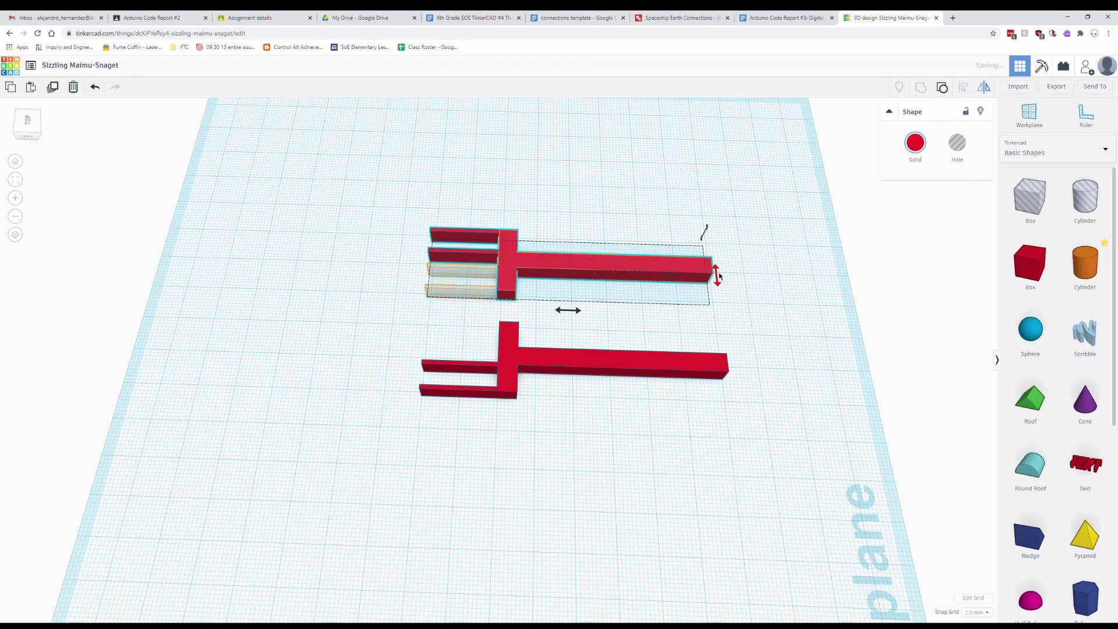
left_click(762, 337)
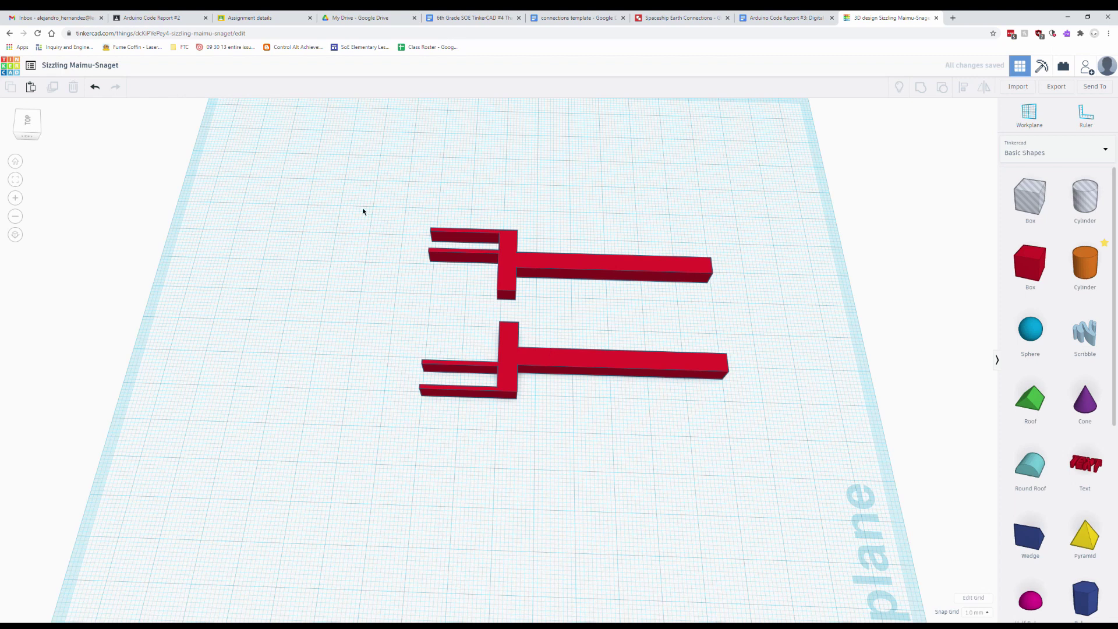
Step: Align the original and mirrored halves so they join into one fork shape
left_click_drag(342, 187, 773, 450)
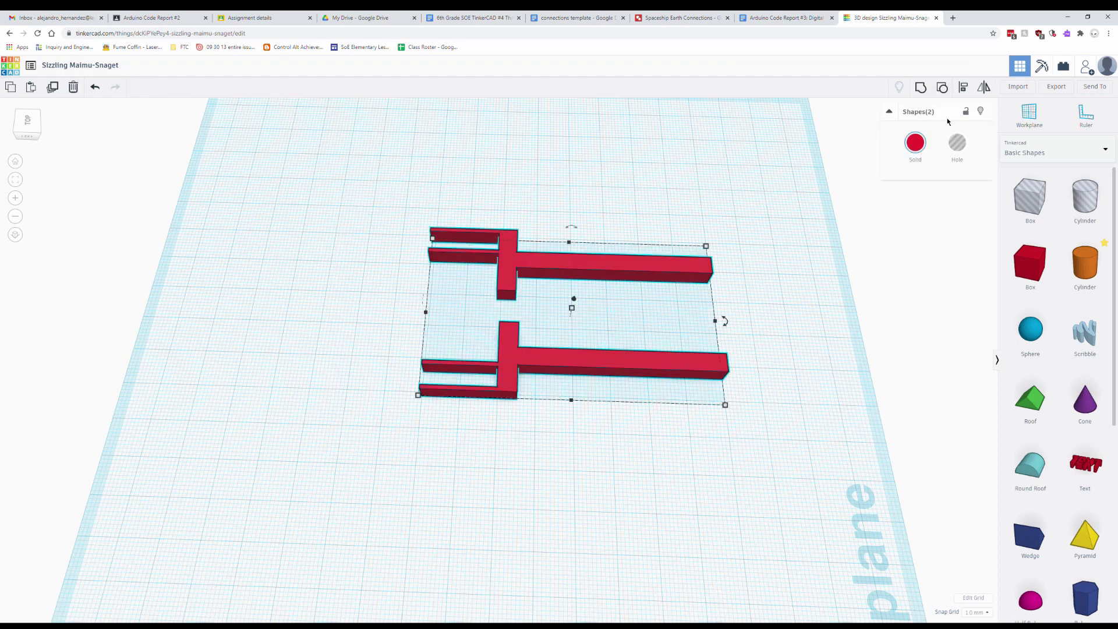
left_click(964, 87)
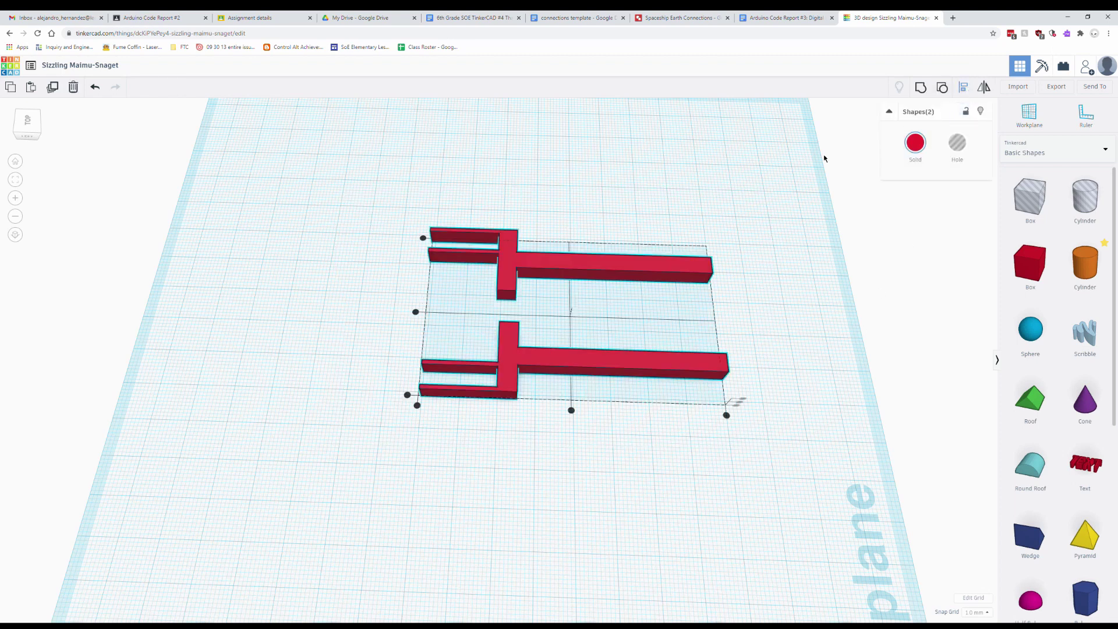
left_click(416, 313)
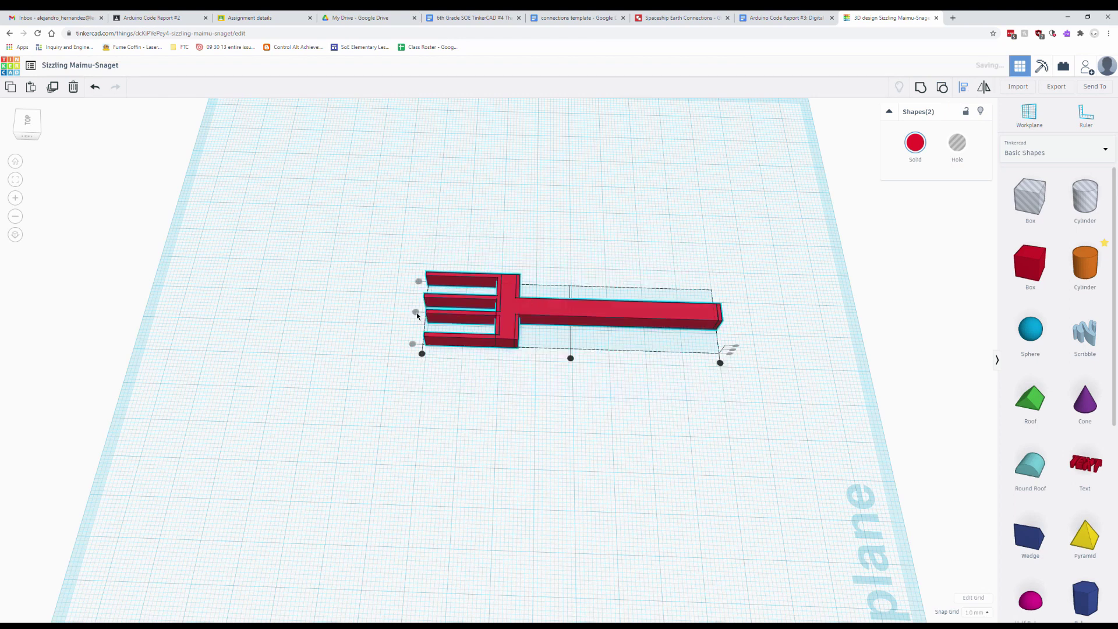
left_click(433, 372)
left_click_drag(367, 234, 795, 412)
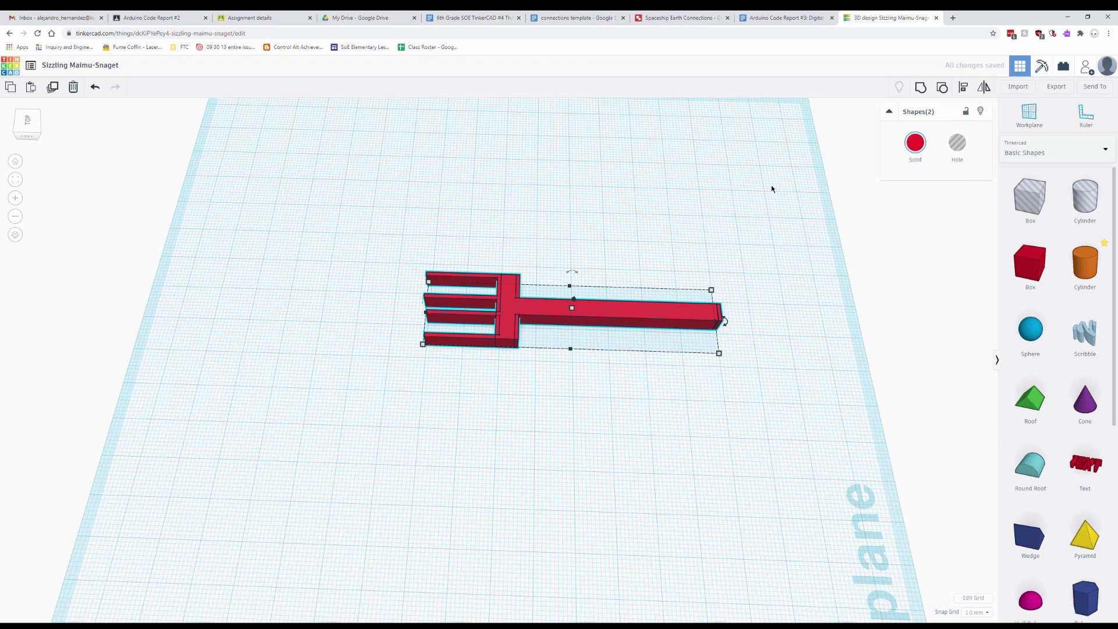
key("l")
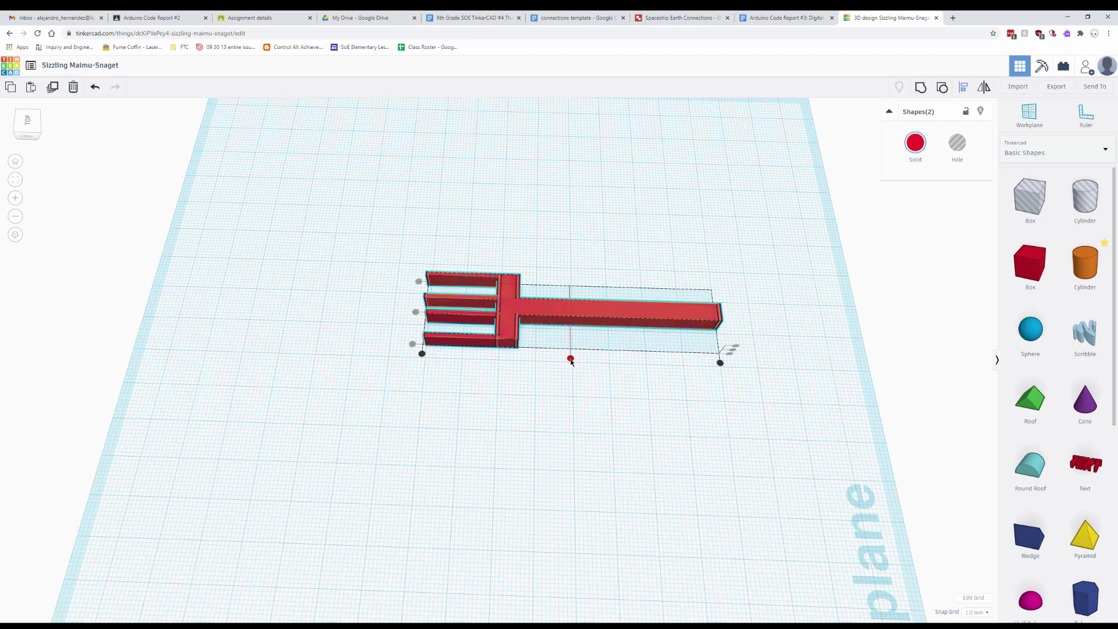
left_click(571, 359)
left_click(546, 367)
Step: Group the aligned halves into a single four-tined fork
left_click_drag(339, 223, 771, 361)
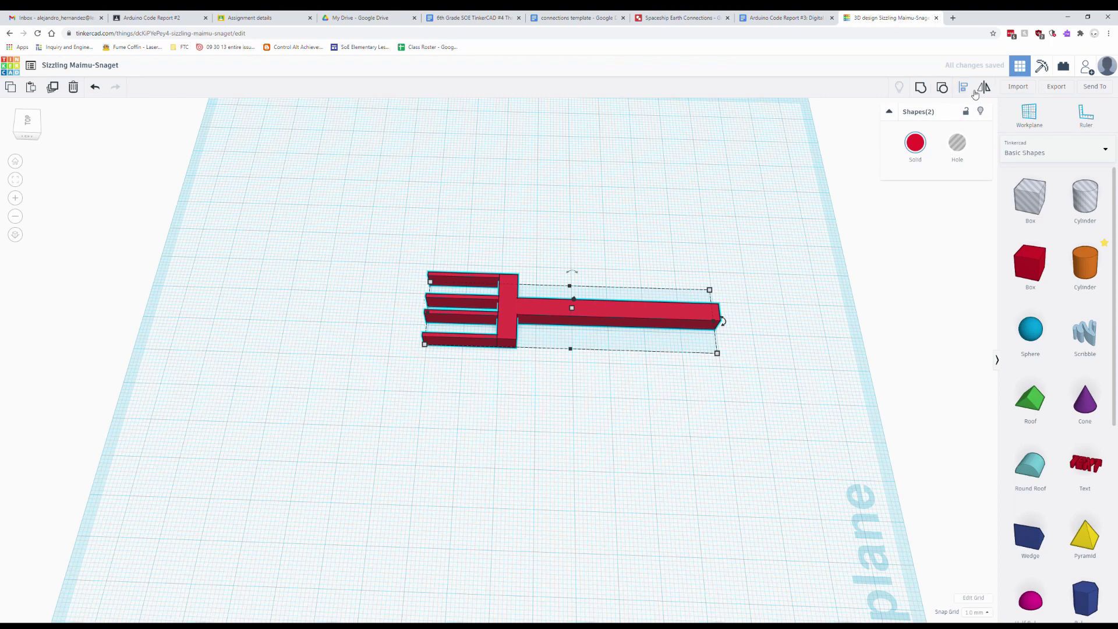
left_click(934, 87)
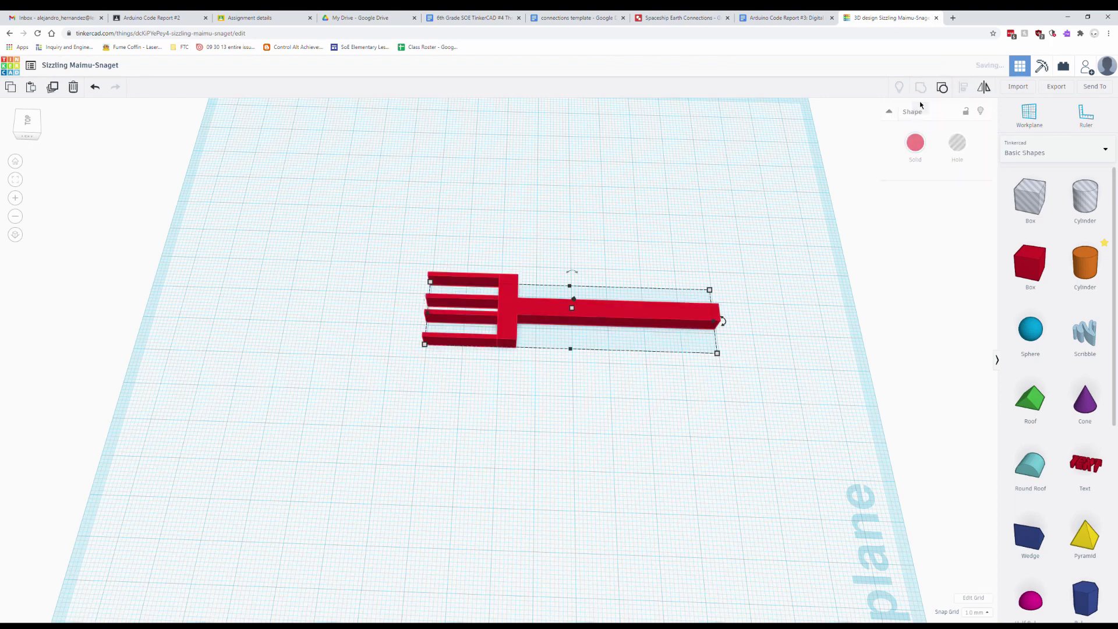
left_click(830, 239)
right_click_drag(778, 316, 601, 379)
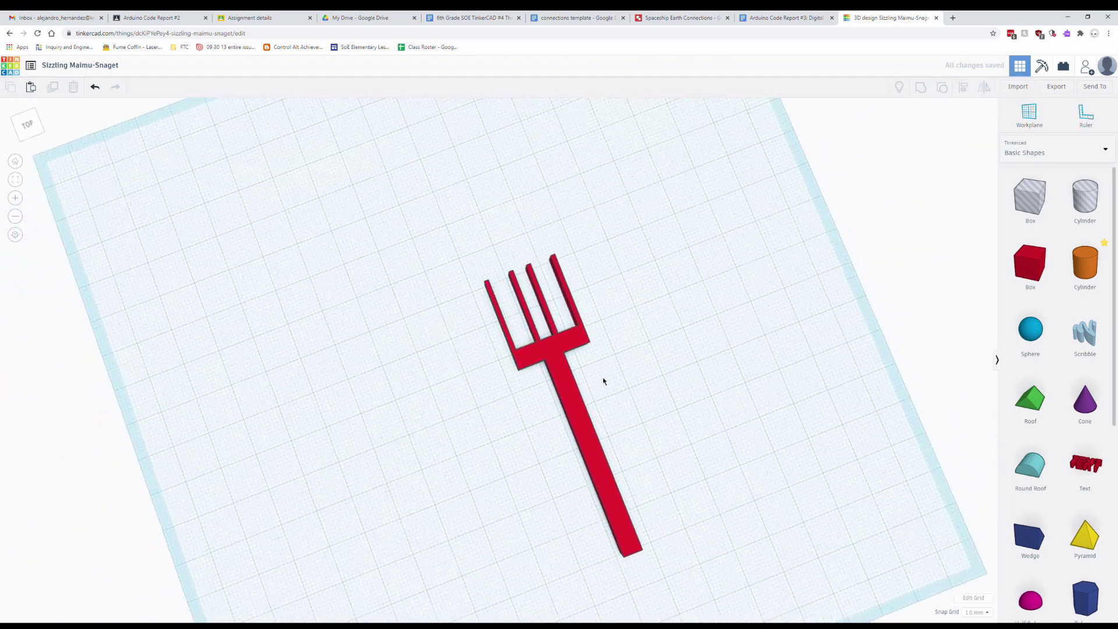
right_click_drag(676, 437, 310, 417)
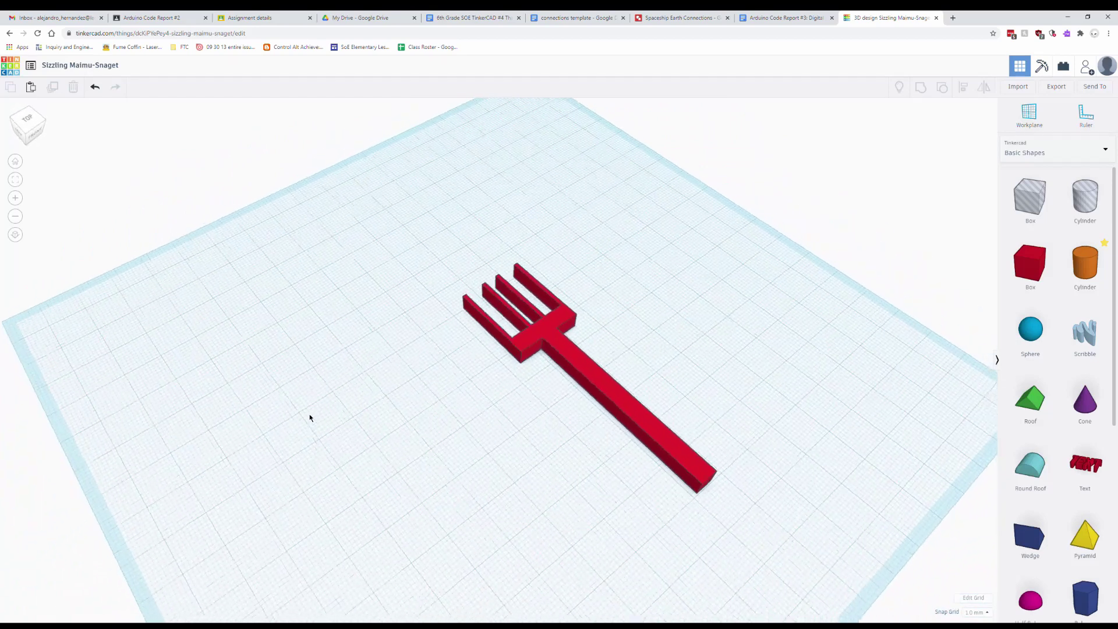
right_click_drag(610, 367, 495, 419)
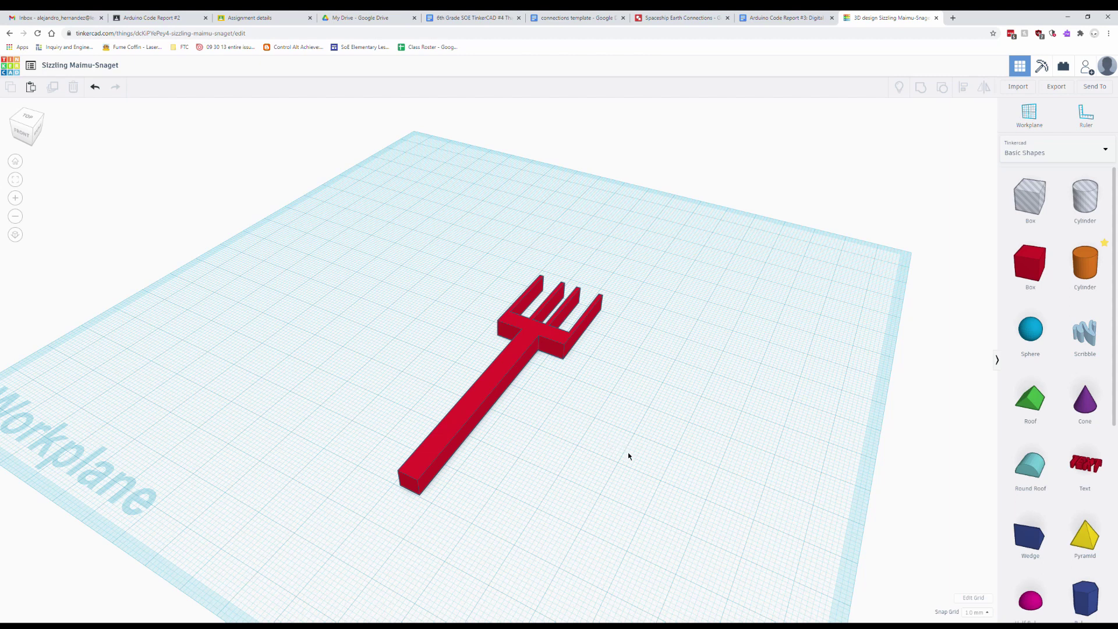
right_click_drag(571, 429, 912, 385)
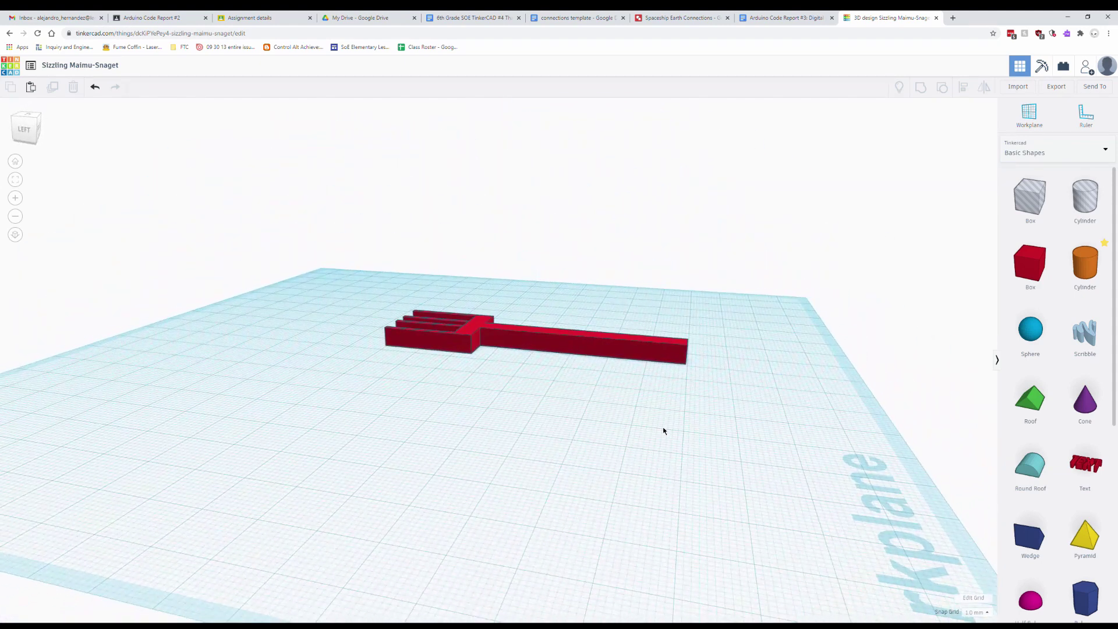
right_click_drag(665, 430, 687, 471)
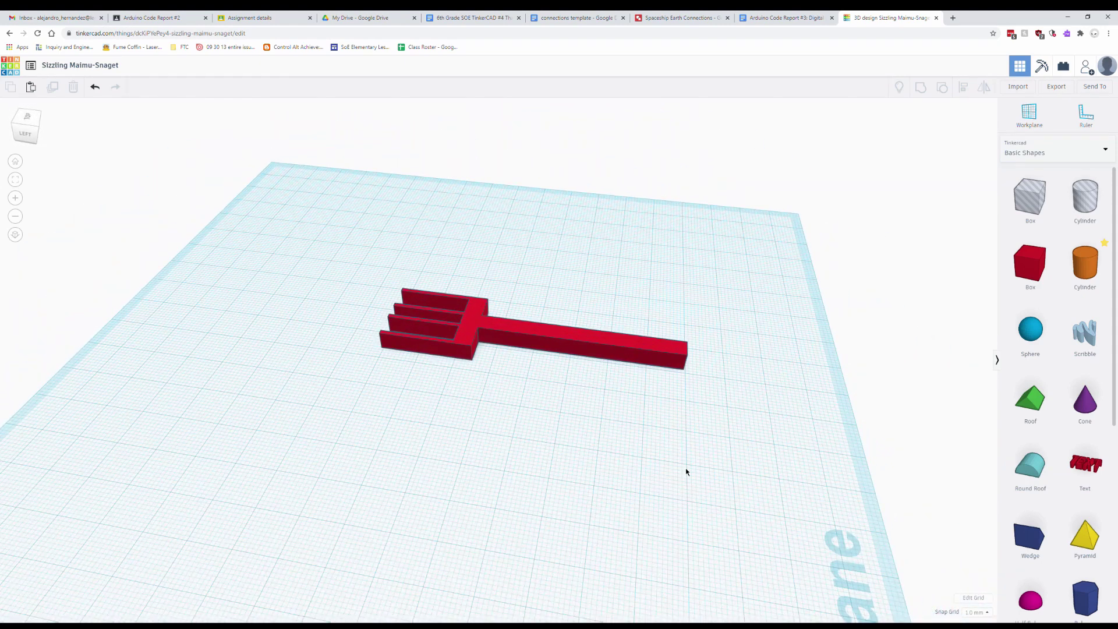